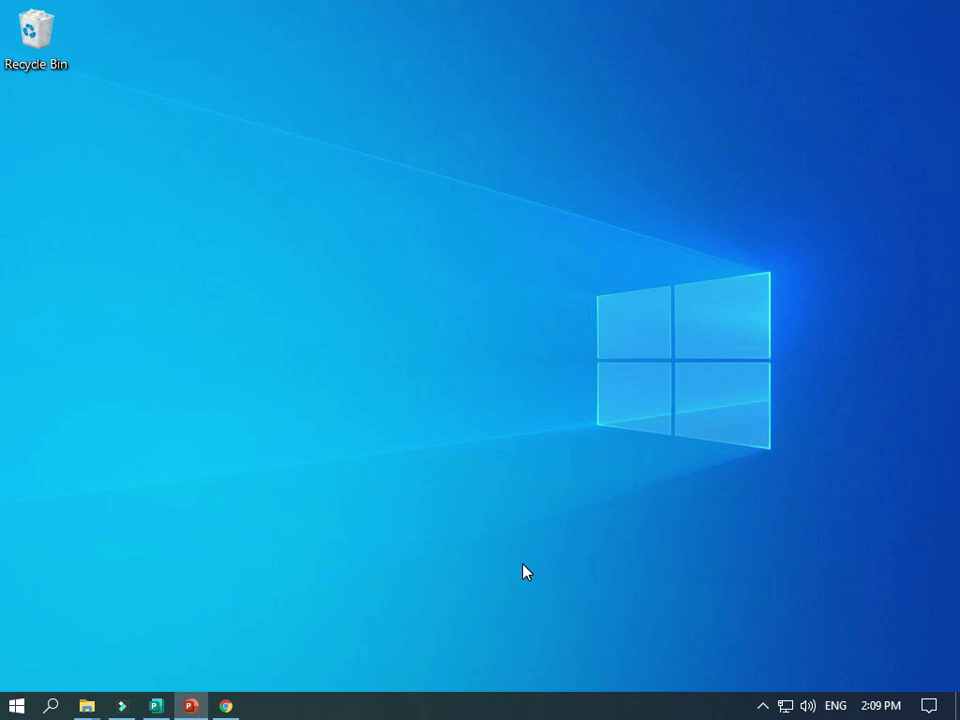
Step: Open Publisher and create a new publication from the Blank A4 (Landscape) layout
{"action": "key", "text": "super"}
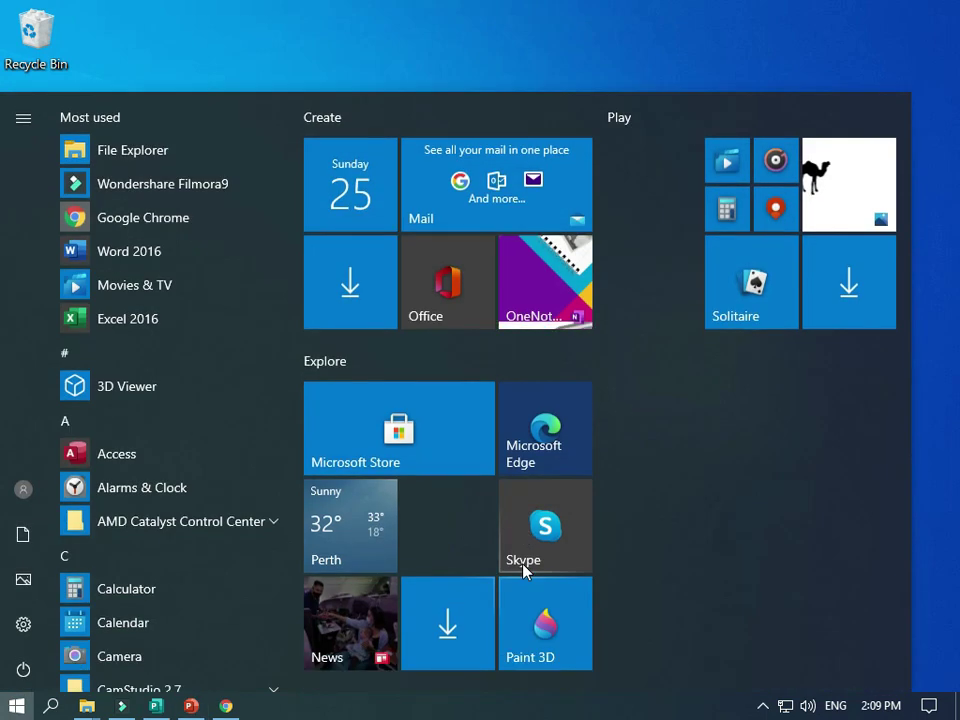
{"action": "type", "text": "pub"}
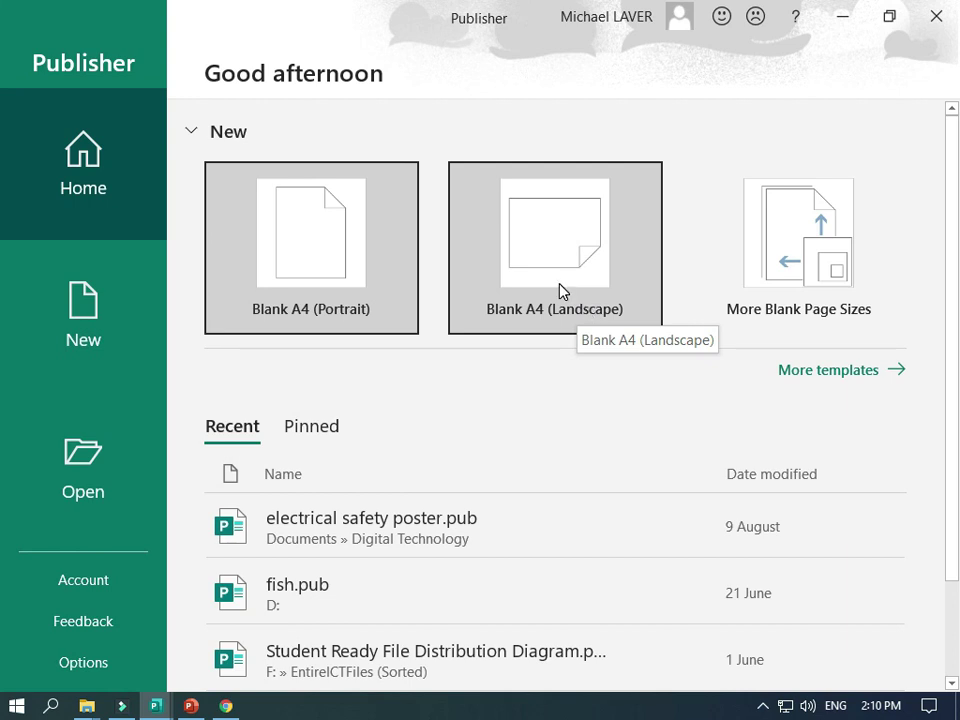
{"action": "left_click", "coordinate": [560, 291]}
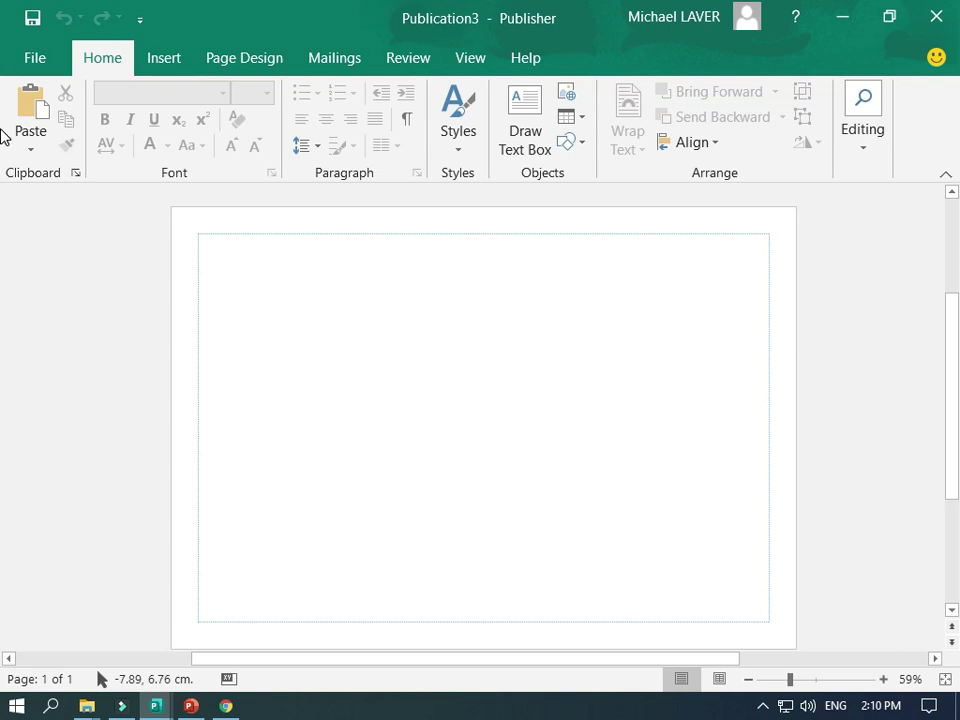
Step: Switch to Chrome, open the Images page for 03 Inputs Outputs, and zoom out to fit more pictures beside the publication
{"action": "left_click_drag", "start_coordinate": [0, 110], "coordinate": [512, 118]}
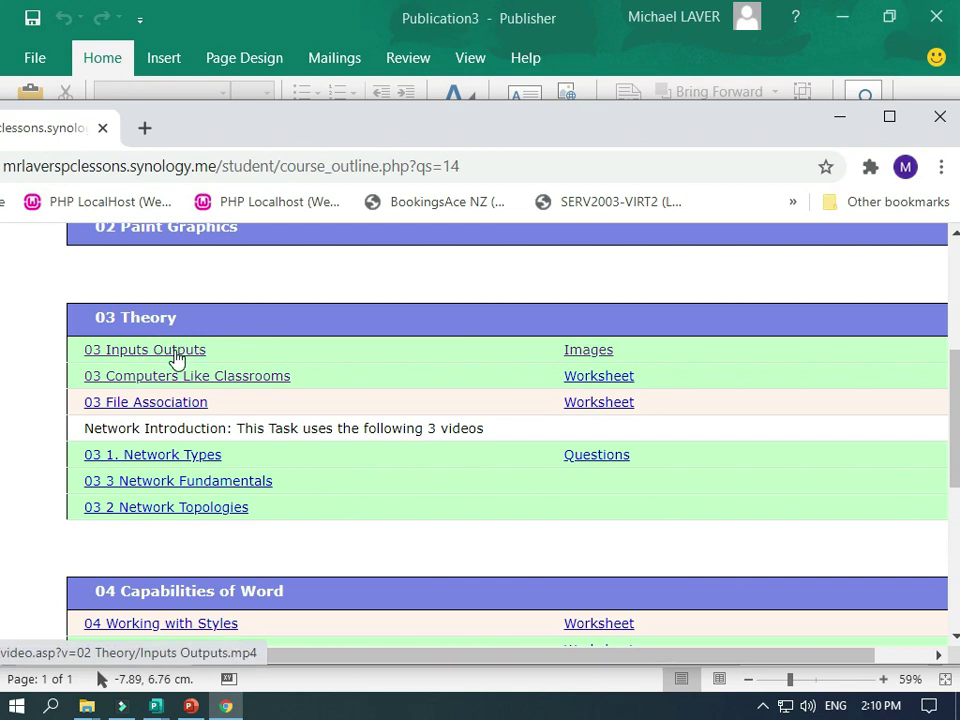
{"action": "left_click", "coordinate": [586, 352]}
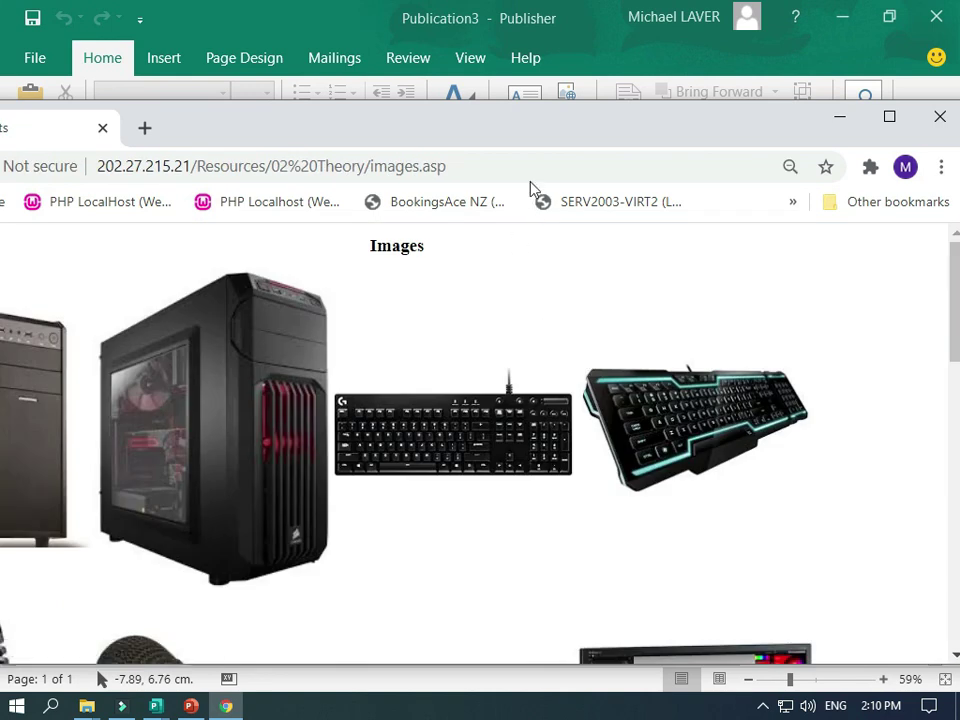
{"action": "left_click_drag", "start_coordinate": [539, 130], "coordinate": [570, 85]}
{"action": "left_click", "coordinate": [461, 311]}
{"action": "key", "text": "ctrl+minus"}
{"action": "key", "text": "ctrl+minus"}
{"action": "key", "text": "ctrl+minus"}
{"action": "key", "text": "ctrl+minus"}
{"action": "key", "text": "ctrl+minus"}
{"action": "key", "text": "ctrl+minus"}
{"action": "key", "text": "ctrl+minus"}
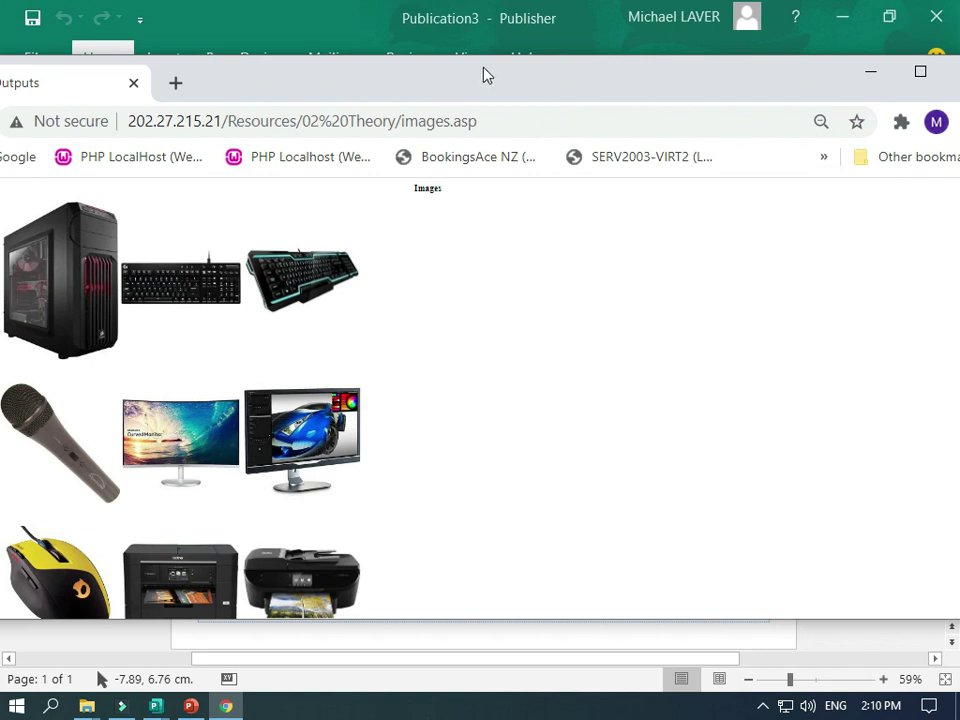
{"action": "left_click_drag", "start_coordinate": [485, 75], "coordinate": [688, 101]}
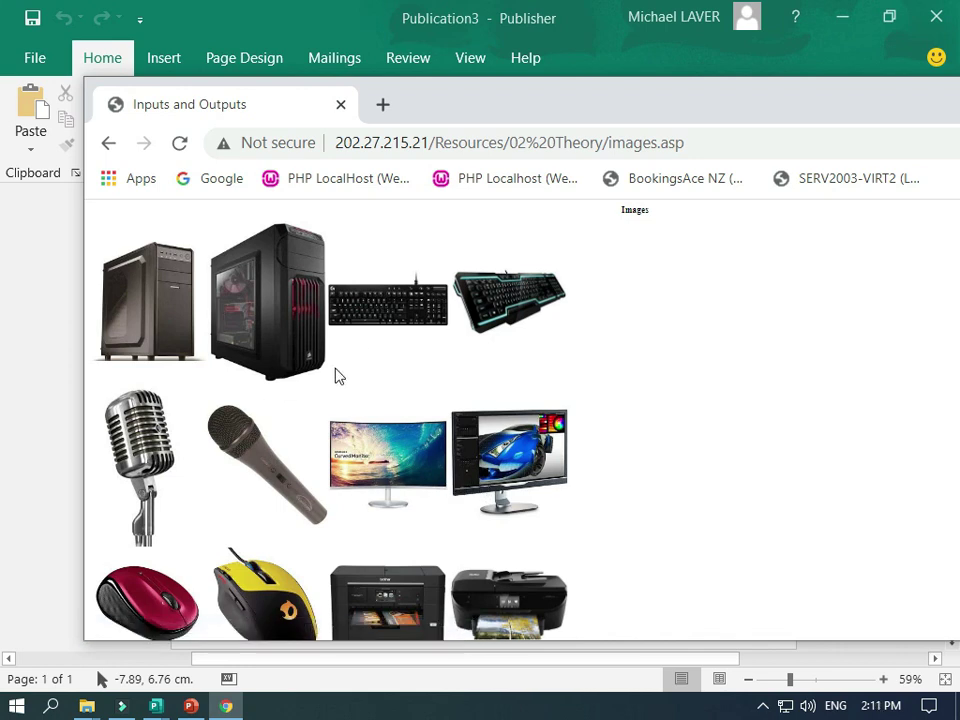
{"action": "left_click_drag", "start_coordinate": [514, 107], "coordinate": [690, 189]}
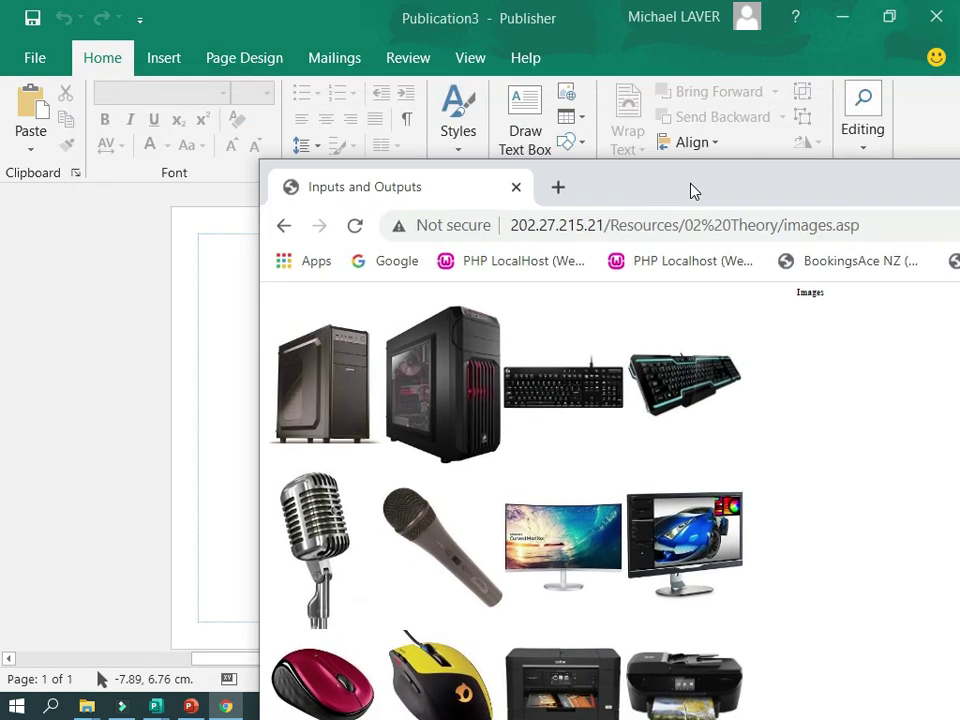
Step: Copy the first computer case image from the web page and paste it into the Publisher page
{"action": "right_click", "coordinate": [325, 390]}
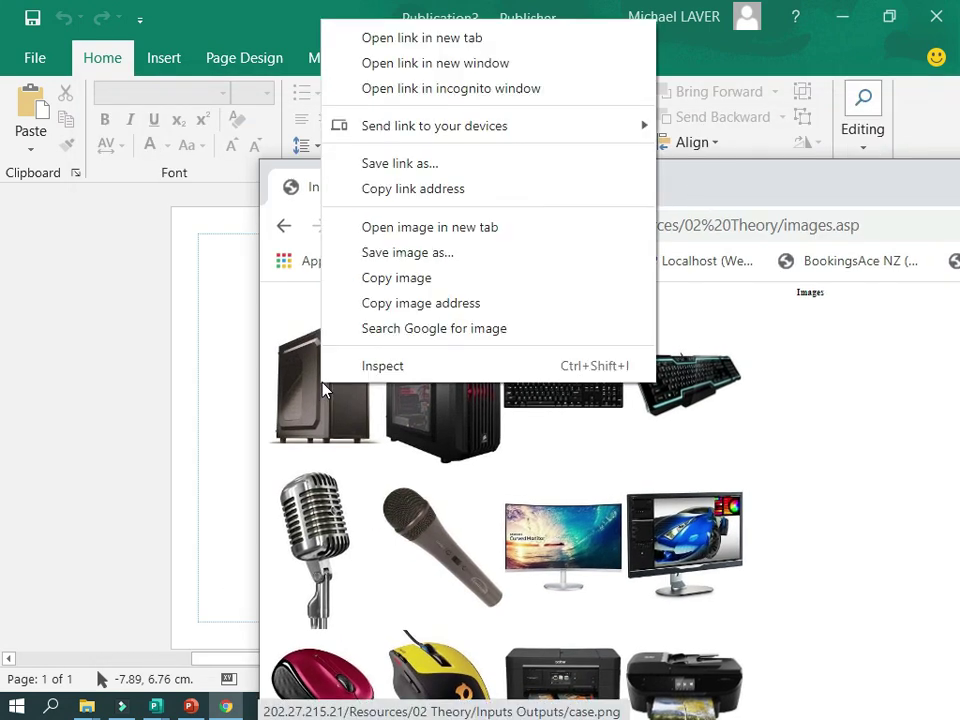
{"action": "left_click", "coordinate": [374, 288]}
{"action": "left_click_drag", "start_coordinate": [731, 176], "coordinate": [3, 363]}
{"action": "left_click", "coordinate": [414, 412]}
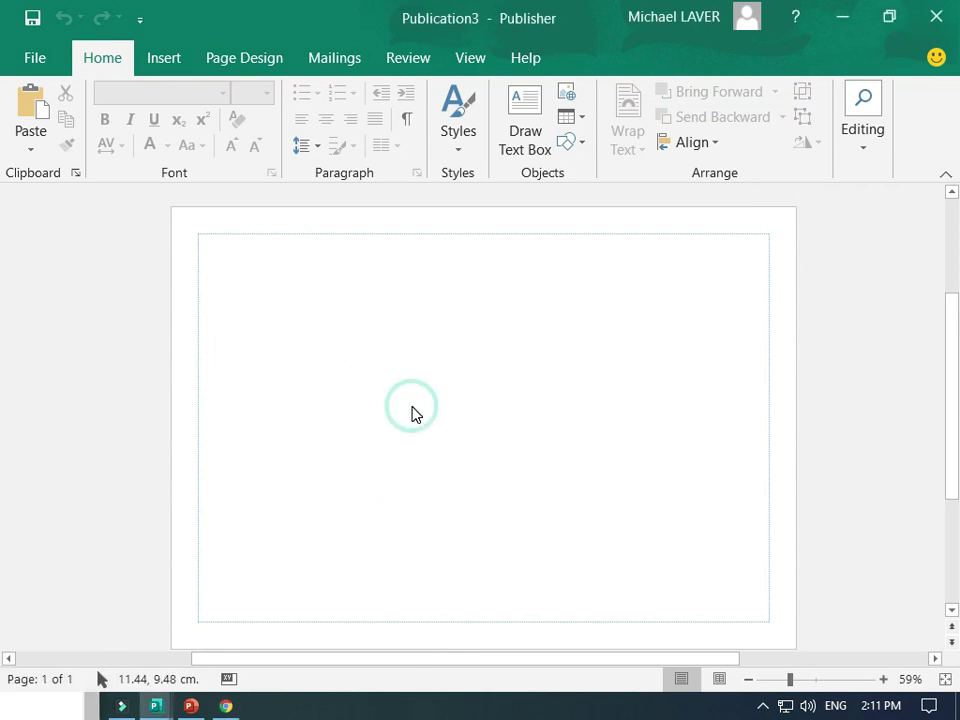
{"action": "key", "text": "ctrl+v"}
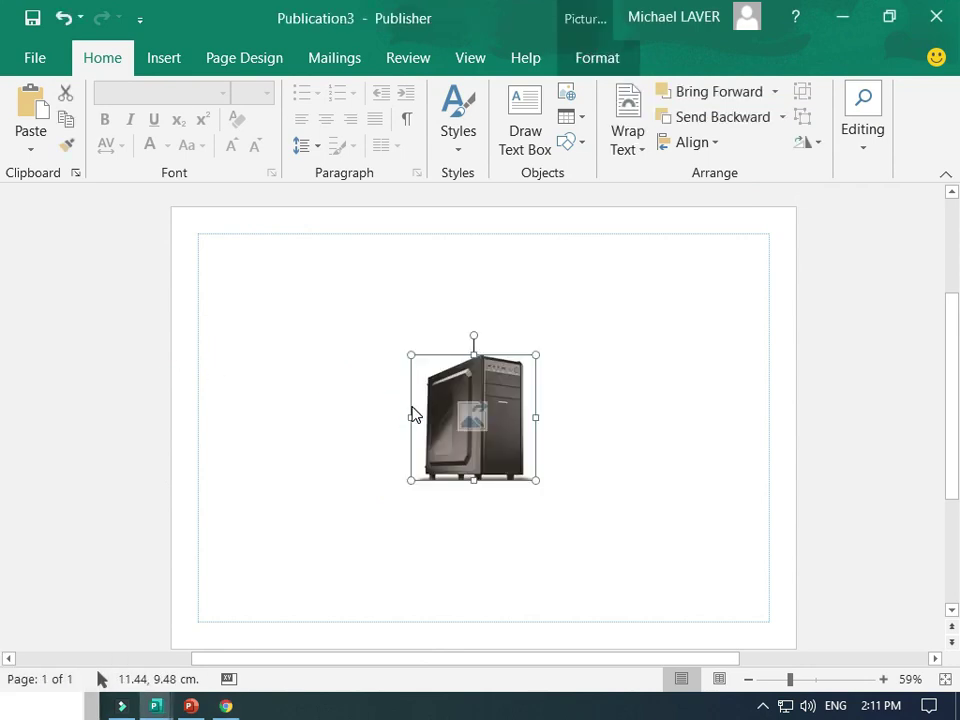
Step: Shrink the computer case picture to roughly half its width, keeping it near the centre of the page
{"action": "left_click_drag", "start_coordinate": [406, 350], "coordinate": [455, 398]}
{"action": "left_click_drag", "start_coordinate": [522, 463], "coordinate": [509, 457]}
{"action": "left_click_drag", "start_coordinate": [438, 394], "coordinate": [446, 398]}
{"action": "left_click_drag", "start_coordinate": [509, 460], "coordinate": [498, 452]}
{"action": "left_click", "coordinate": [379, 508]}
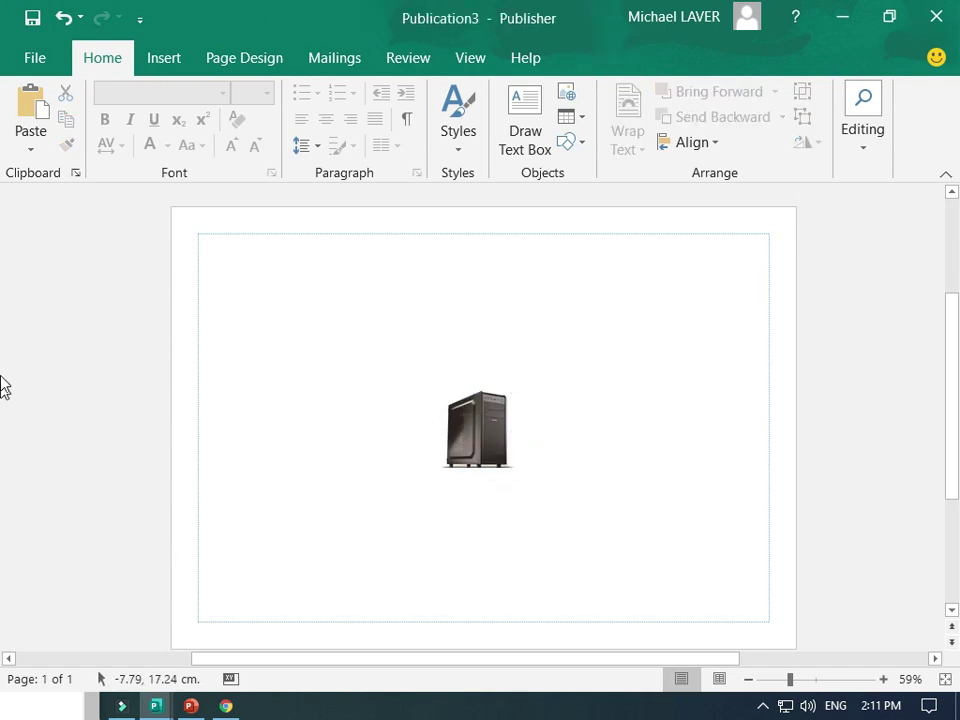
Step: Copy the plain black keyboard image from the Chrome images page and paste it into the Publisher page
{"action": "key", "text": "alt+Tab"}
{"action": "left_click_drag", "start_coordinate": [257, 354], "coordinate": [296, 285]}
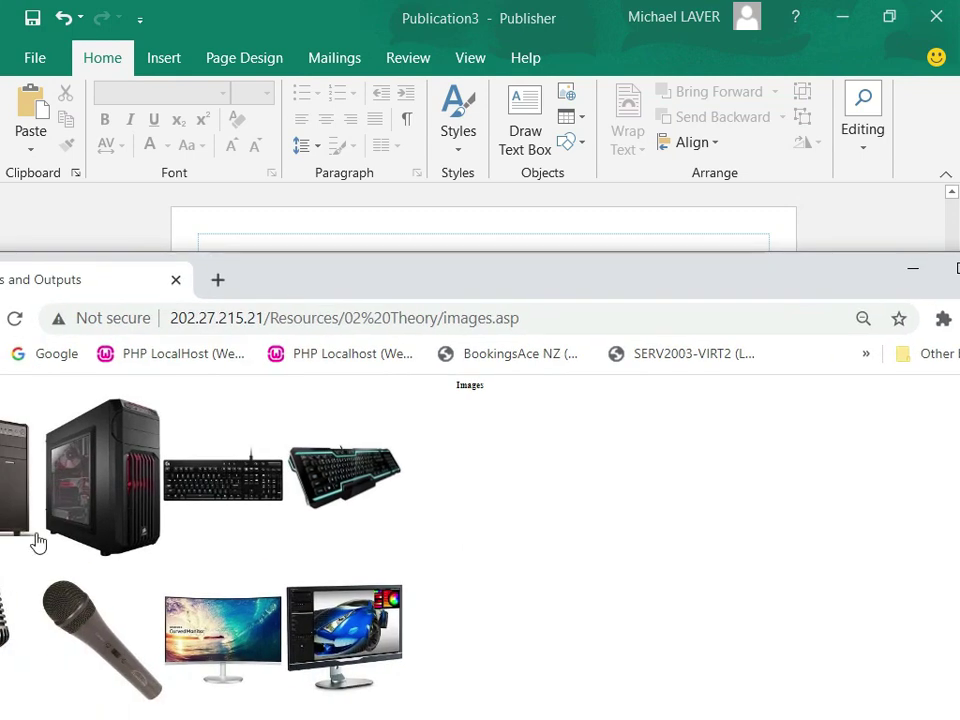
{"action": "right_click", "coordinate": [228, 488]}
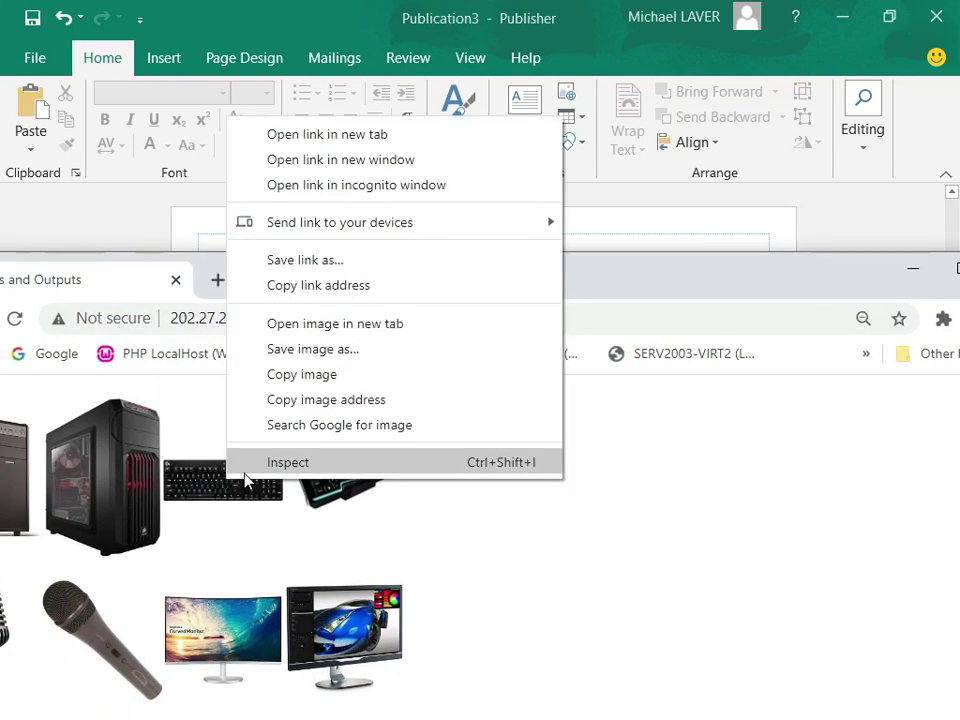
{"action": "left_click", "coordinate": [288, 376]}
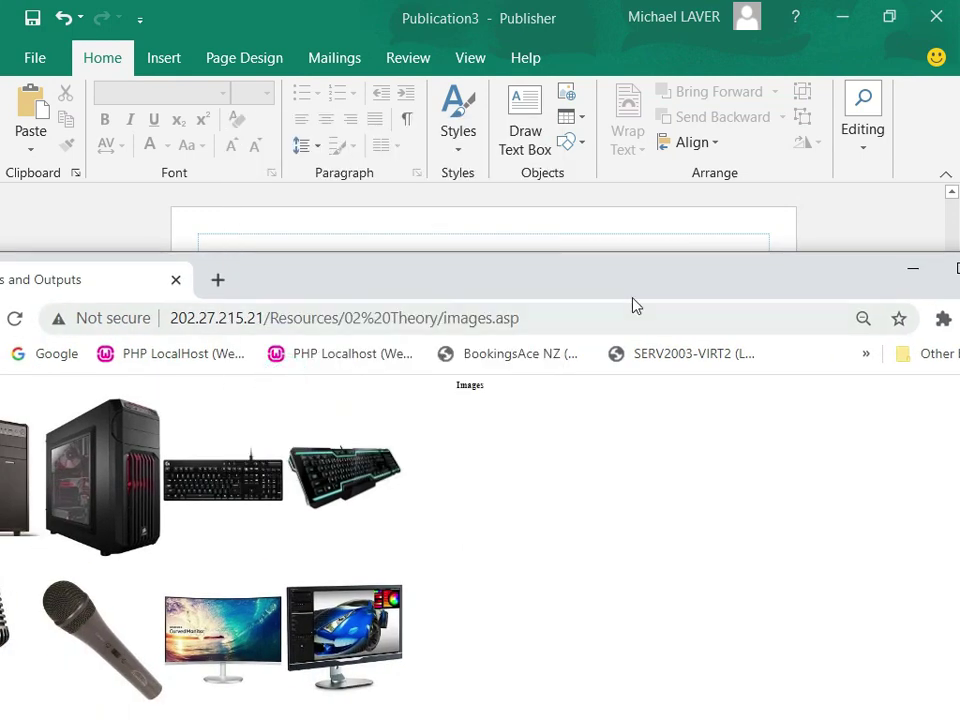
{"action": "key", "text": "alt+Tab"}
{"action": "key", "text": "ctrl+v"}
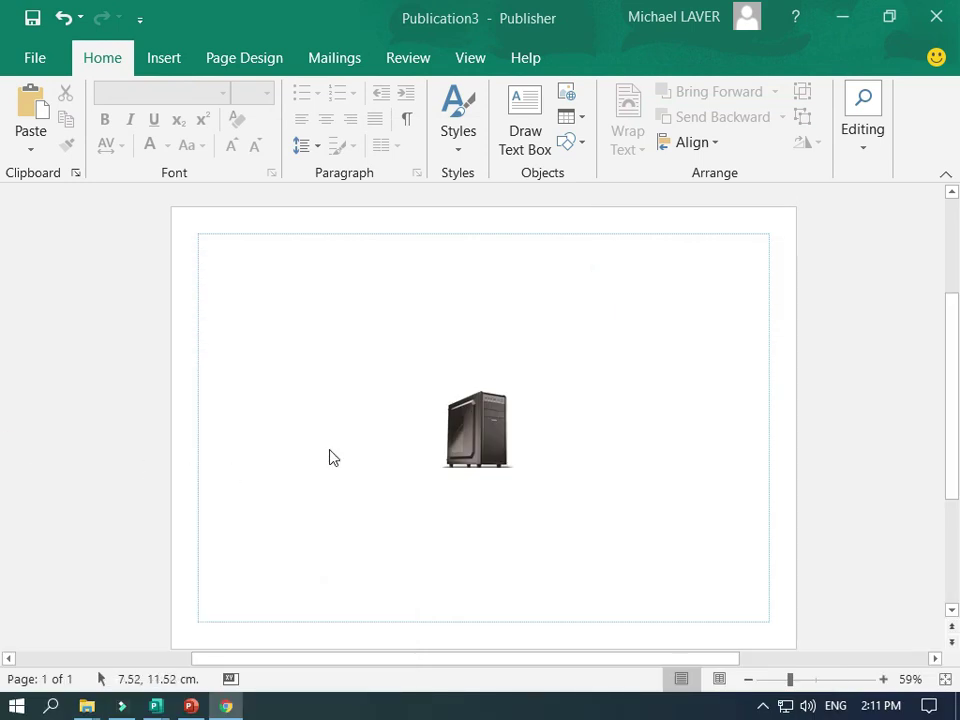
{"action": "left_click", "coordinate": [320, 453]}
{"action": "key", "text": "ctrl+v"}
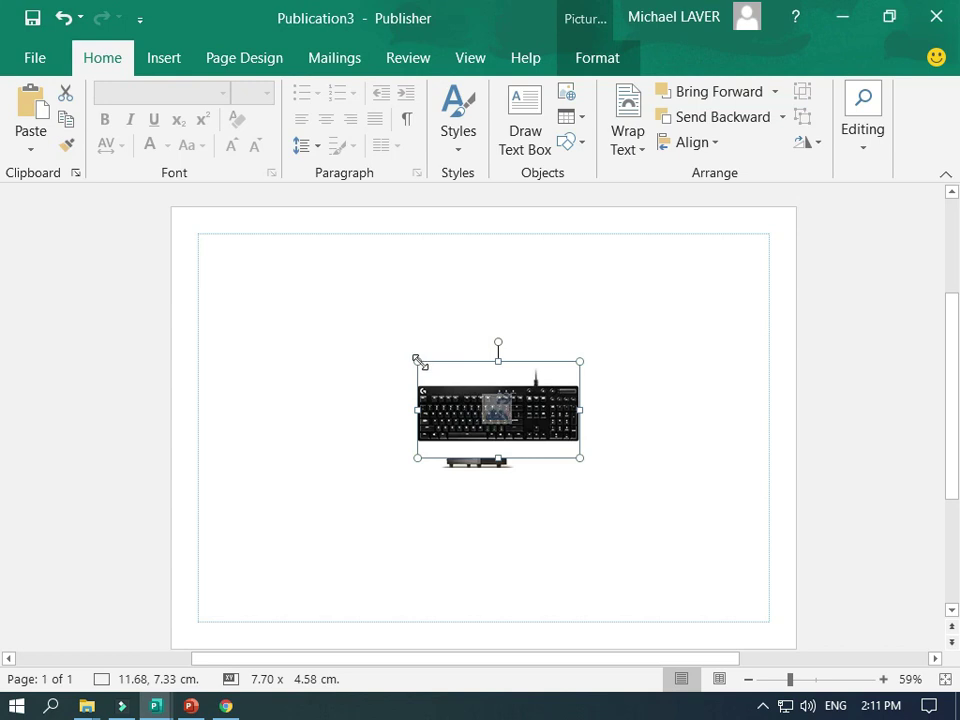
Step: Shrink the keyboard picture to about 4.95 x 2.94 cm and place it in the page's lower-left area
{"action": "left_click_drag", "start_coordinate": [419, 361], "coordinate": [476, 396]}
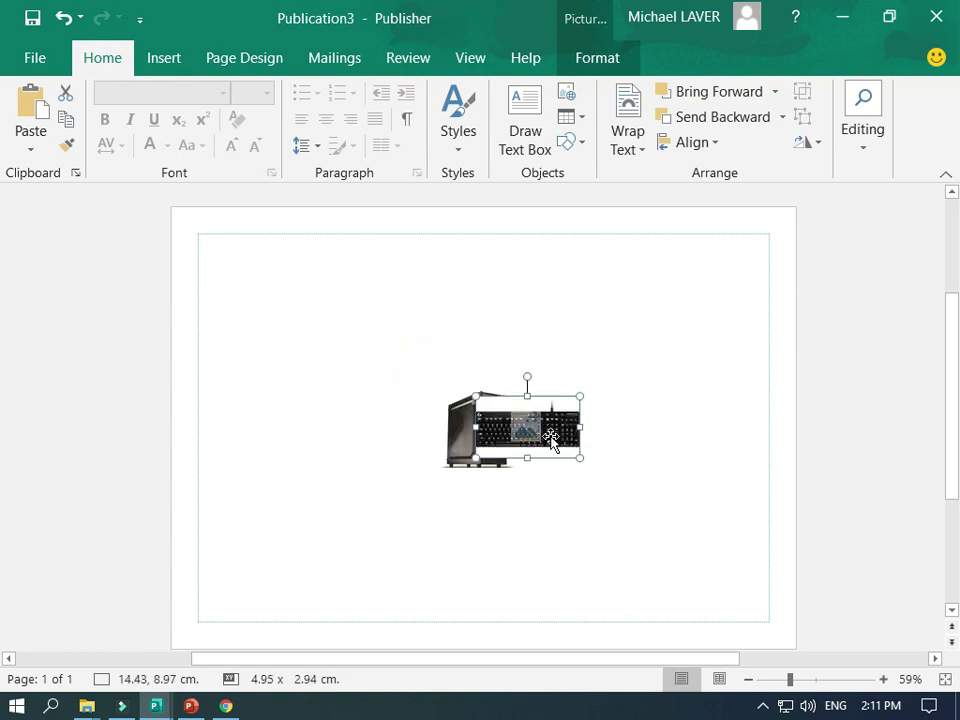
{"action": "left_click_drag", "start_coordinate": [556, 443], "coordinate": [320, 546]}
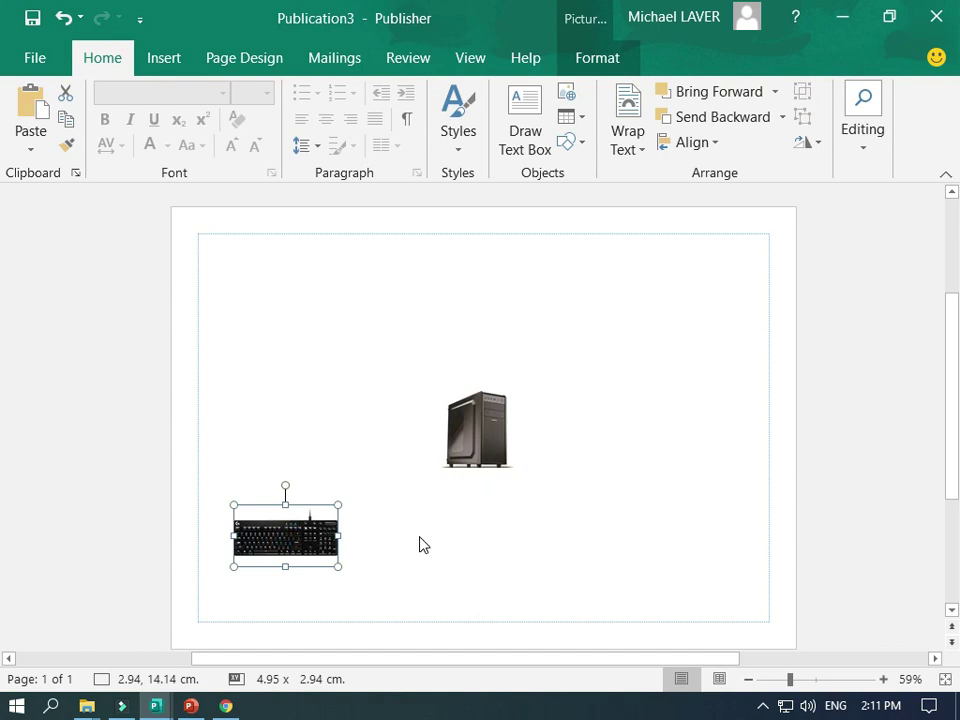
{"action": "left_click", "coordinate": [420, 544]}
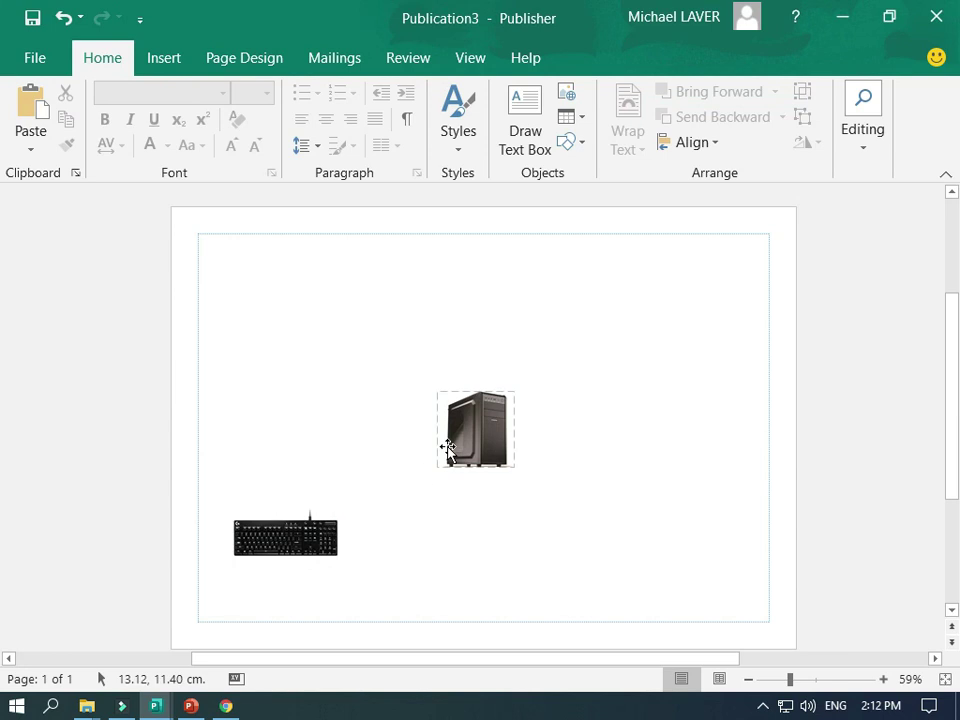
Step: Draw a line arrow about 3.61 x 1.83 cm pointing from the keyboard up to the computer case
{"action": "left_click", "coordinate": [160, 64]}
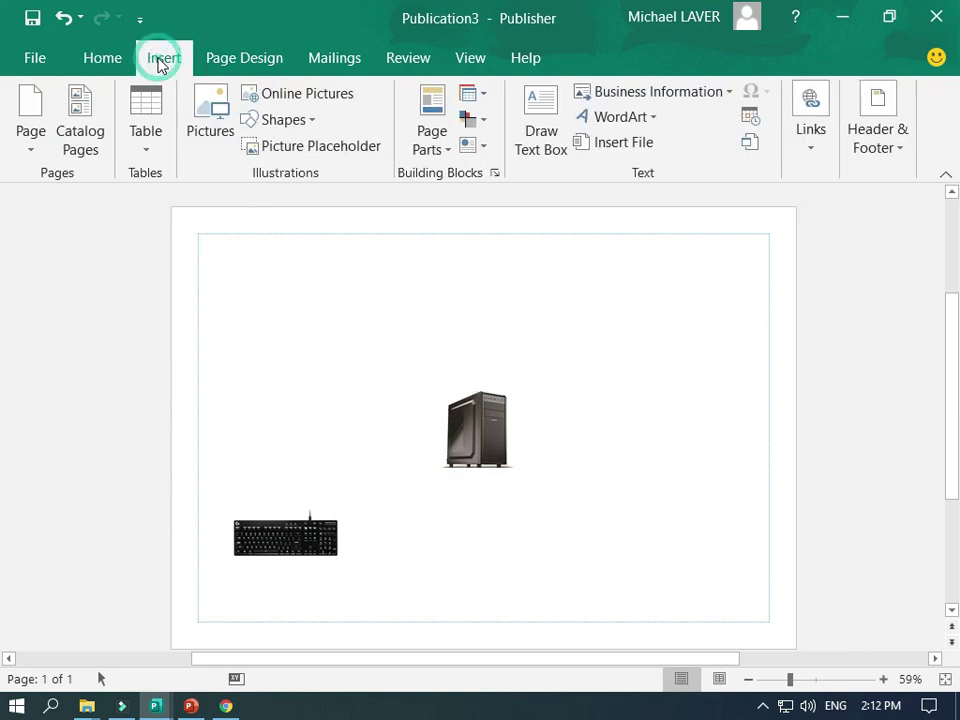
{"action": "left_click", "coordinate": [298, 124]}
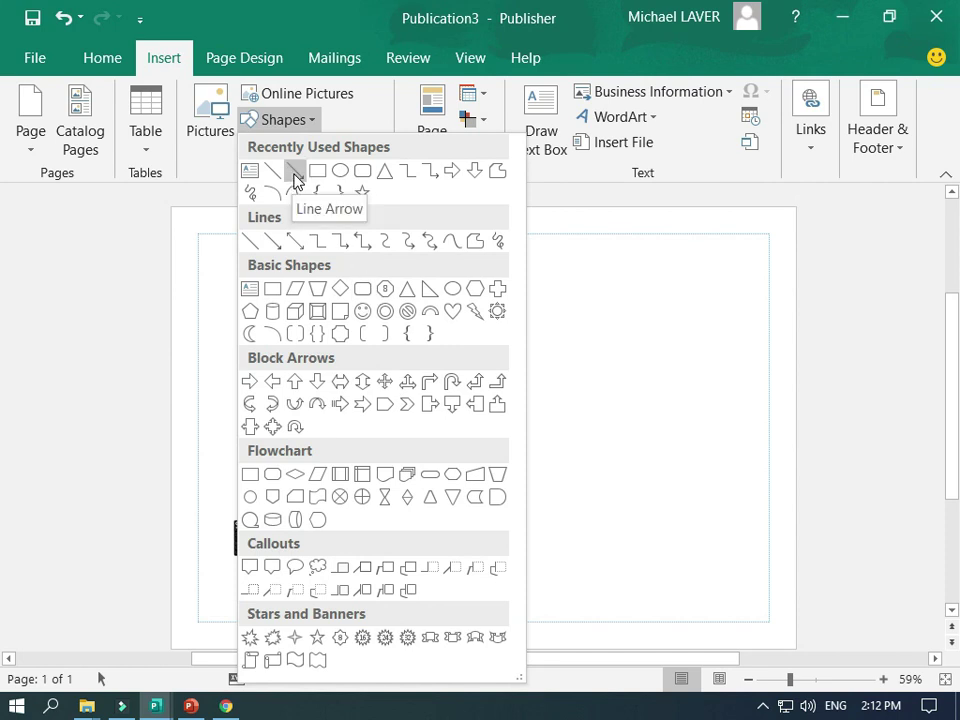
{"action": "left_click", "coordinate": [294, 171]}
{"action": "left_click_drag", "start_coordinate": [348, 500], "coordinate": [424, 463]}
{"action": "left_click", "coordinate": [428, 514]}
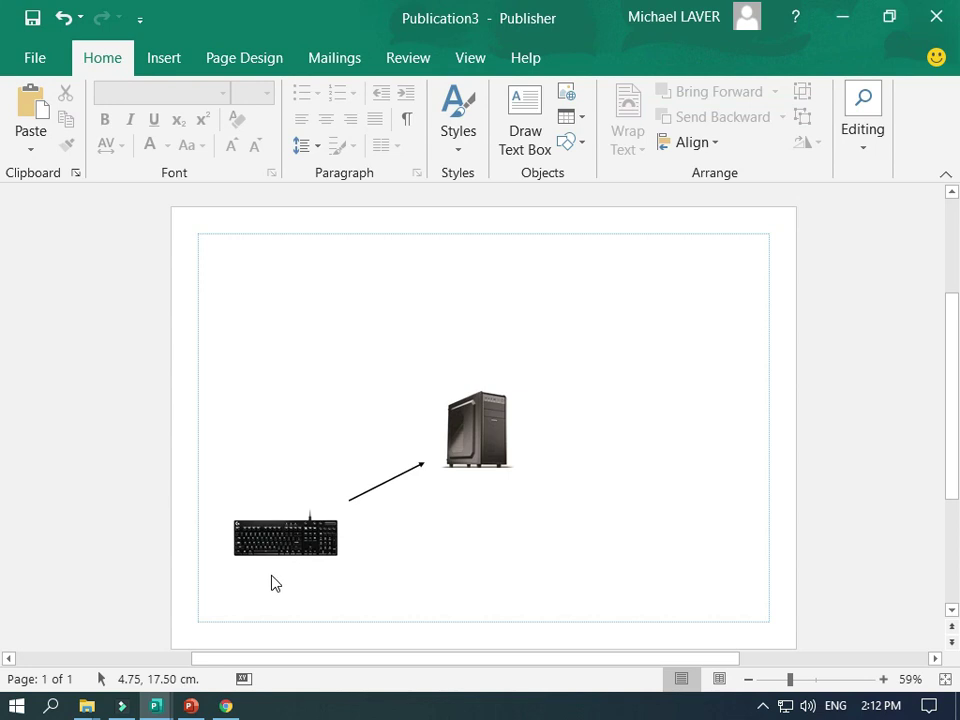
Step: Add a text box about 4.68 x 0.93 cm below the keyboard reading "Keyboard", in 16 pt text centred both ways
{"action": "left_click", "coordinate": [522, 113]}
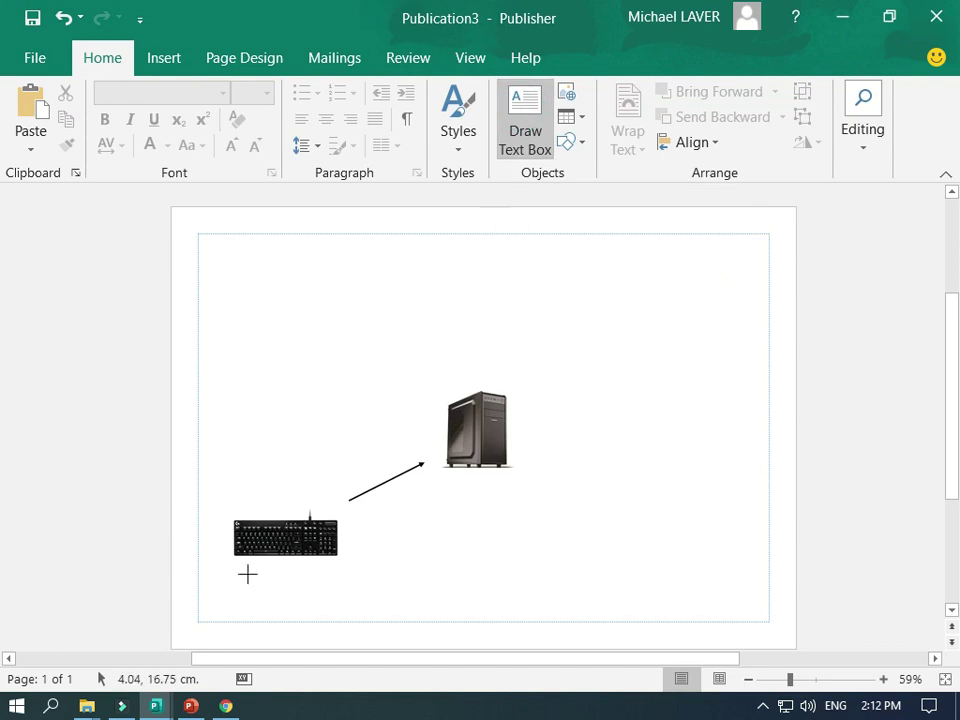
{"action": "left_click_drag", "start_coordinate": [239, 571], "coordinate": [338, 592]}
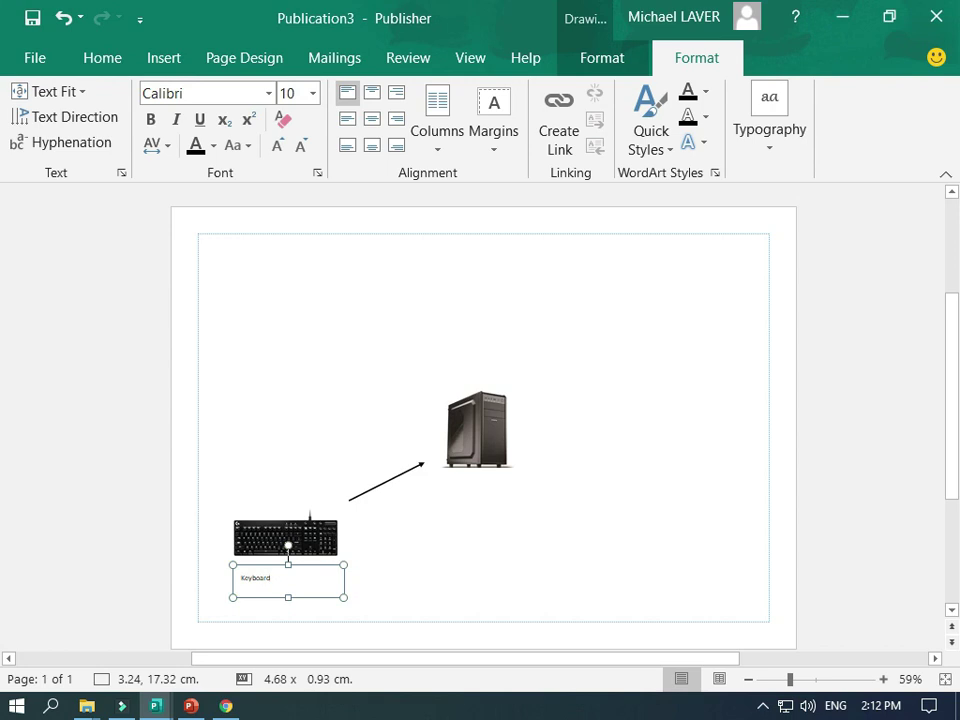
{"action": "key", "text": "ctrl+a"}
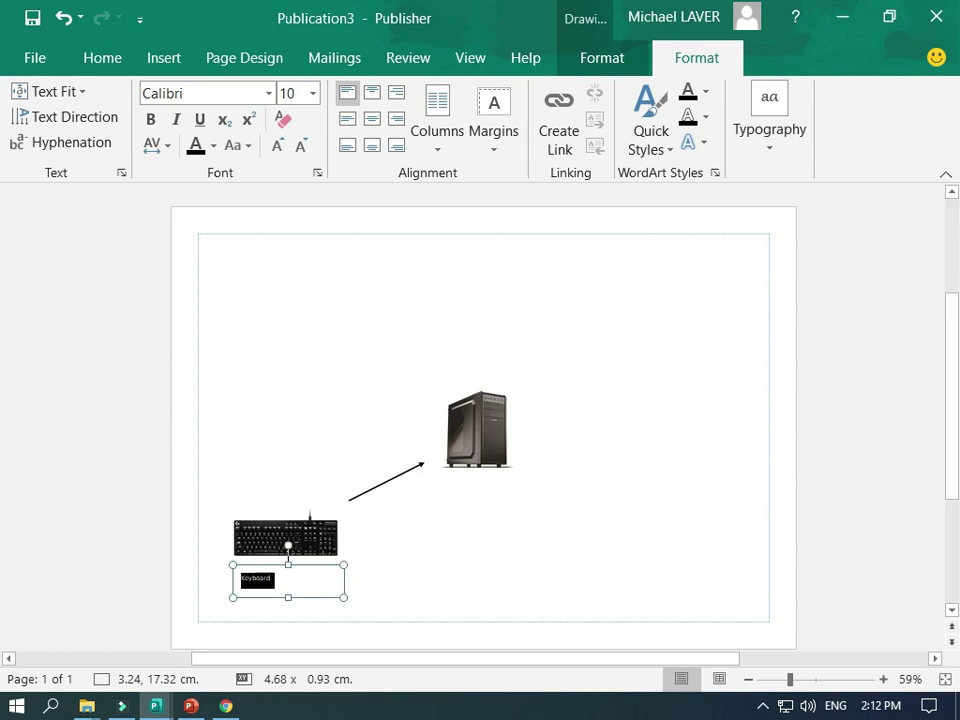
{"action": "left_click", "coordinate": [278, 147]}
{"action": "left_click", "coordinate": [278, 147]}
{"action": "left_click", "coordinate": [278, 147]}
{"action": "left_click", "coordinate": [278, 147]}
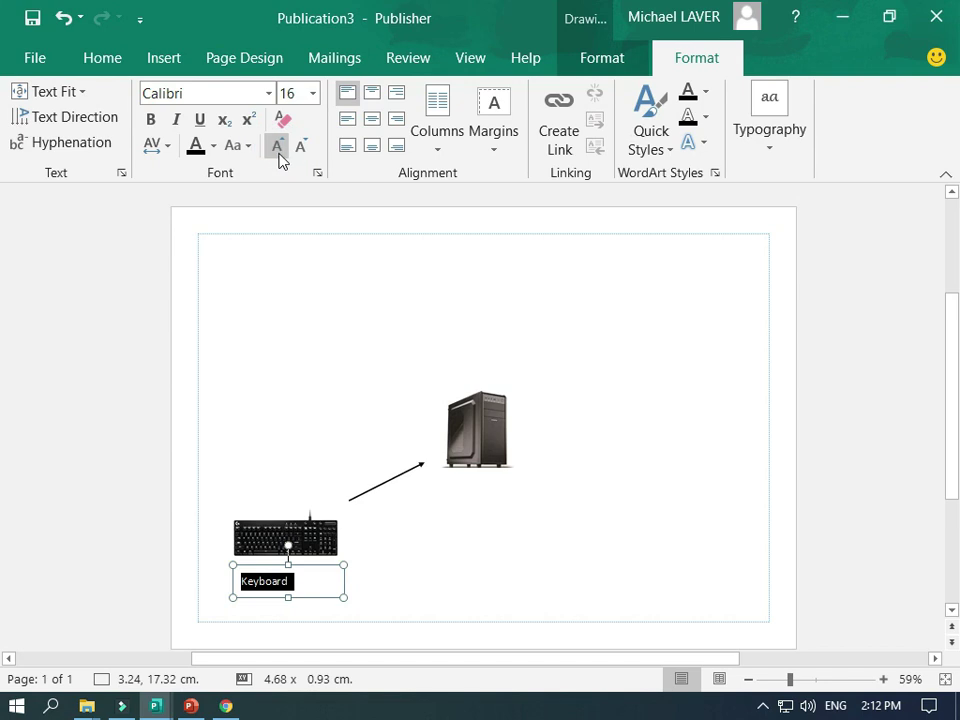
{"action": "left_click", "coordinate": [378, 127]}
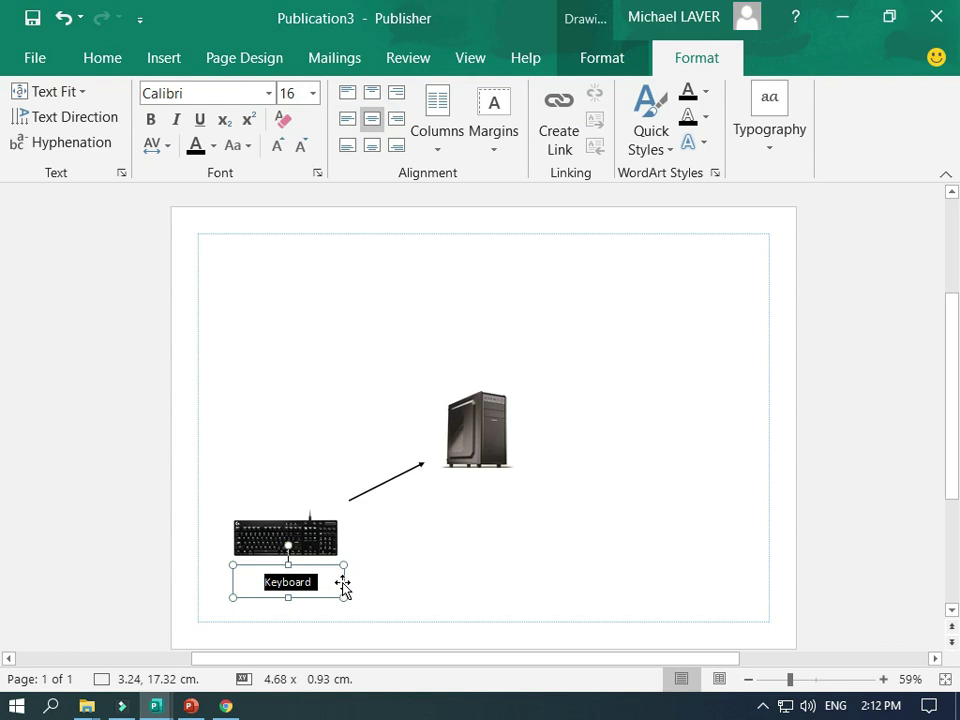
{"action": "left_click_drag", "start_coordinate": [343, 585], "coordinate": [342, 585]}
{"action": "left_click", "coordinate": [381, 585]}
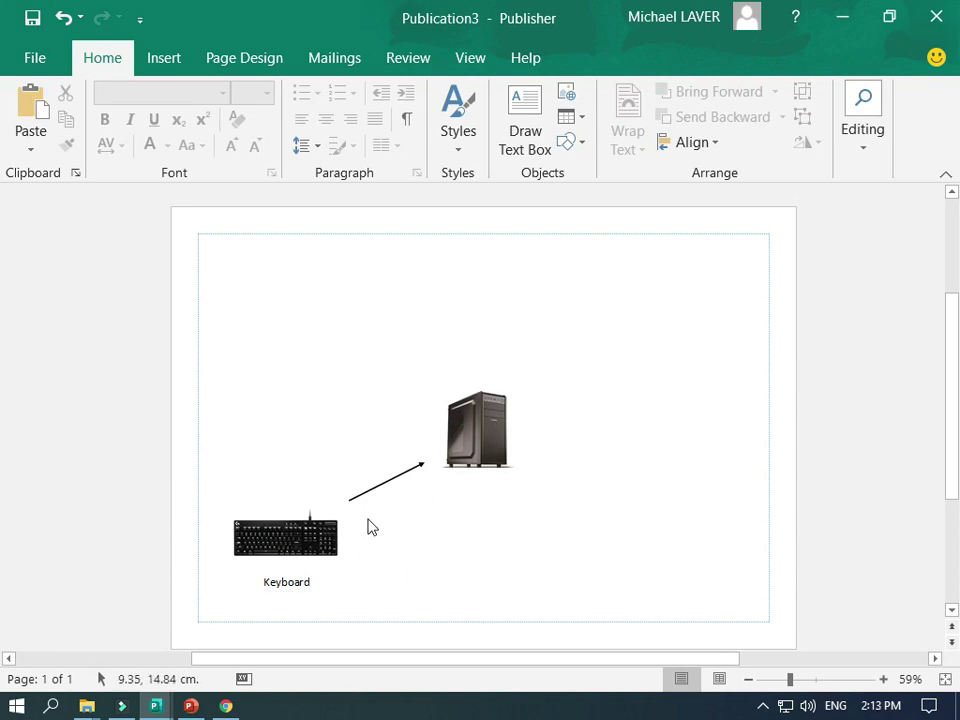
Step: Try moving the Keyboard label to the right of its place under the picture, and undo the move
{"action": "left_click", "coordinate": [292, 574]}
{"action": "left_click_drag", "start_coordinate": [292, 574], "coordinate": [350, 568]}
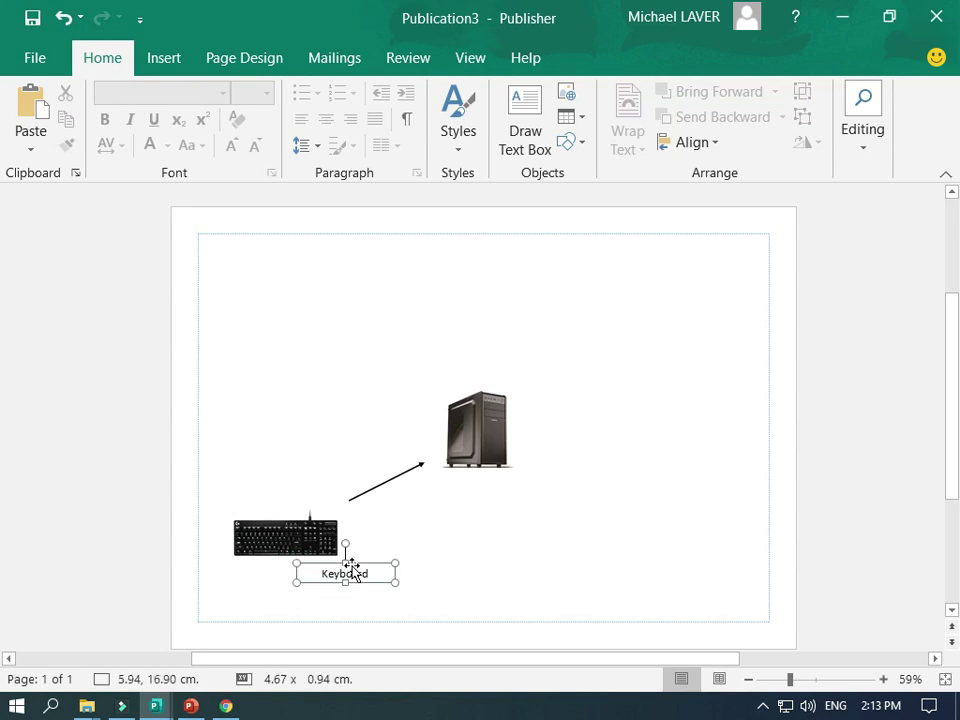
{"action": "left_click", "coordinate": [367, 617]}
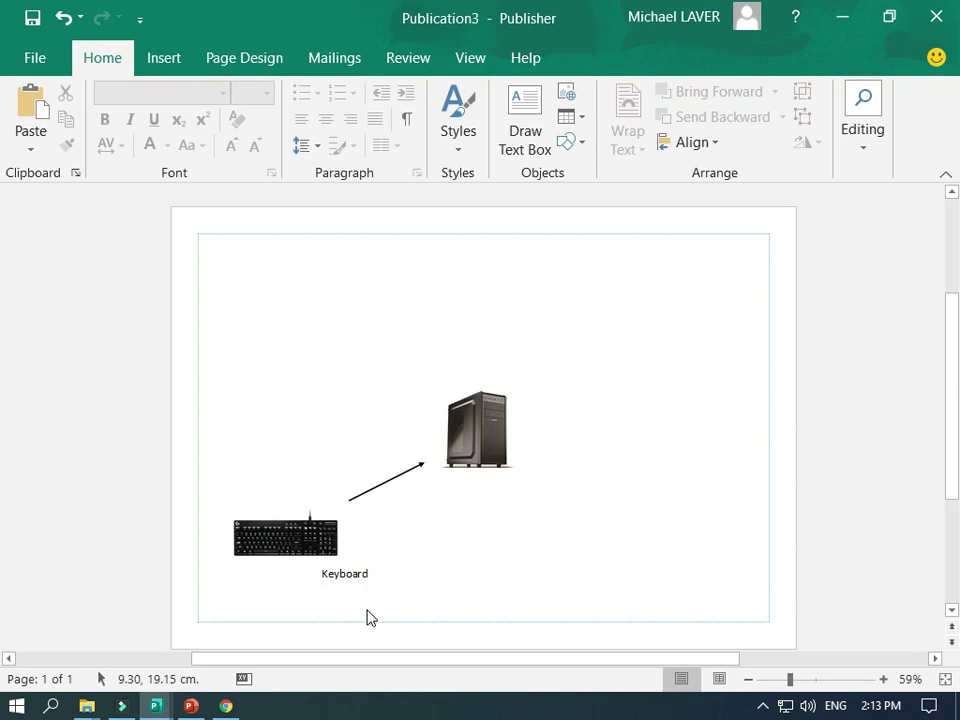
{"action": "key", "text": "ctrl+z"}
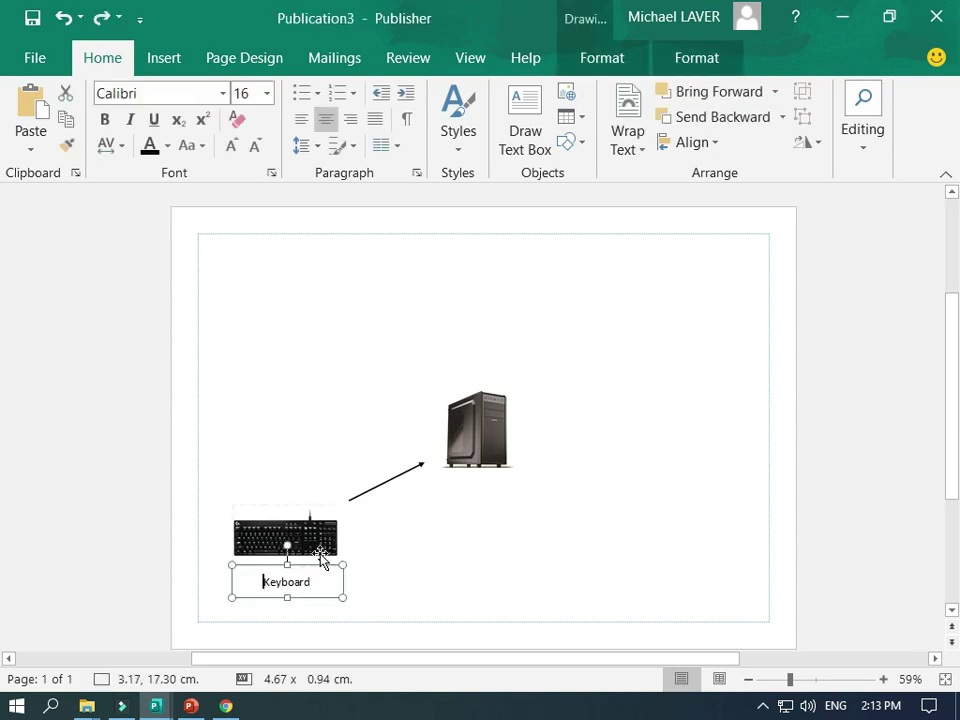
Step: Move the arrow's tail end to just above the keyboard picture's upper-right corner
{"action": "left_click", "coordinate": [360, 493]}
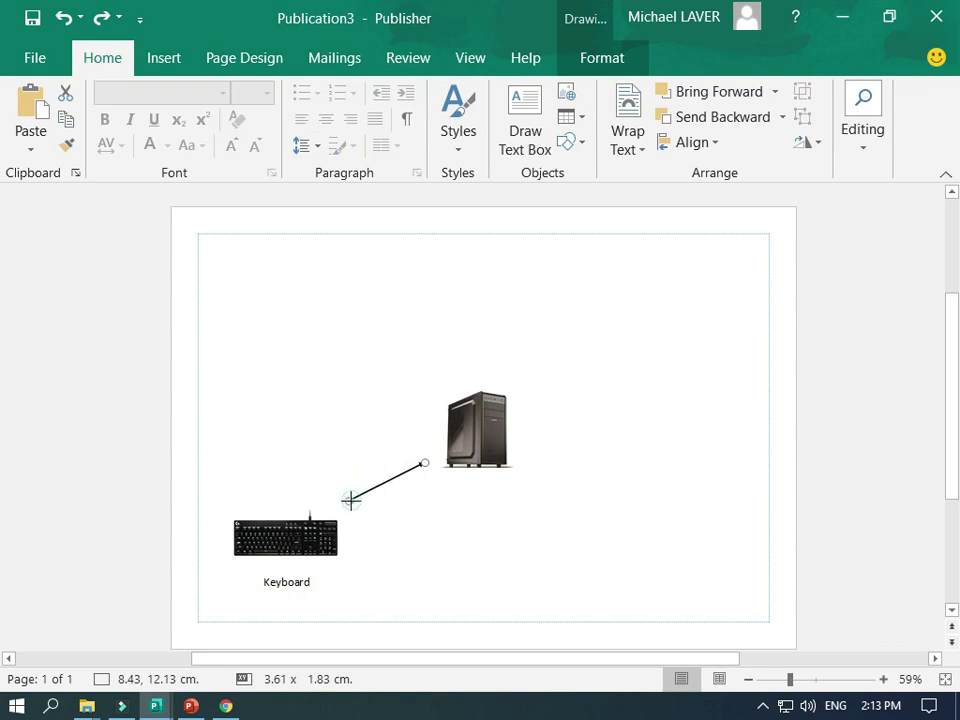
{"action": "left_click_drag", "start_coordinate": [349, 499], "coordinate": [380, 550]}
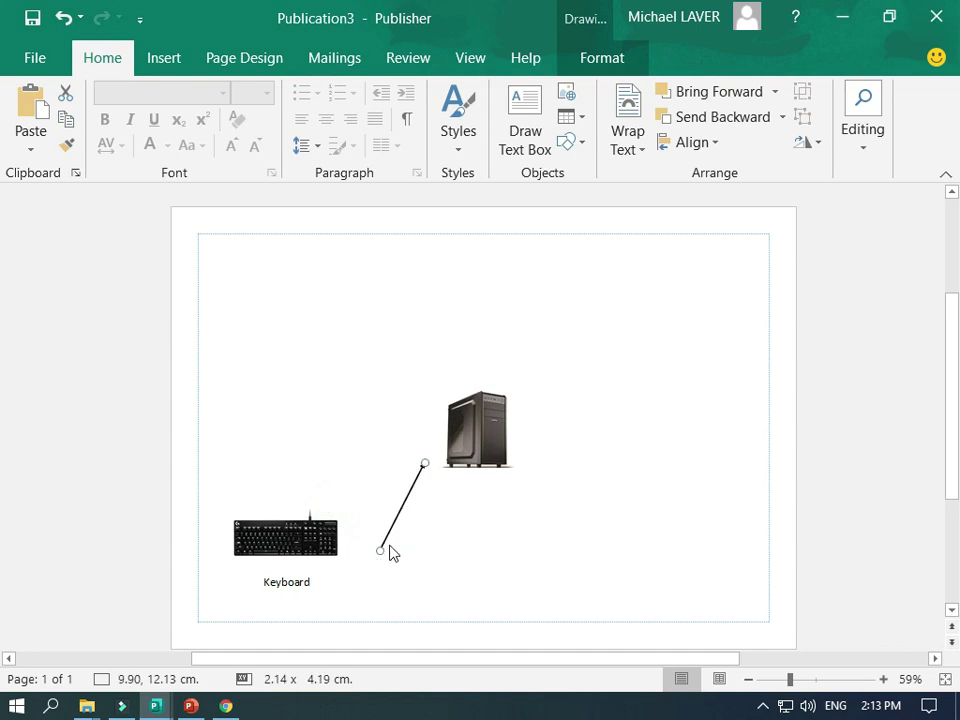
{"action": "left_click_drag", "start_coordinate": [380, 550], "coordinate": [334, 497]}
{"action": "left_click_drag", "start_coordinate": [328, 507], "coordinate": [330, 508]}
{"action": "left_click", "coordinate": [435, 535]}
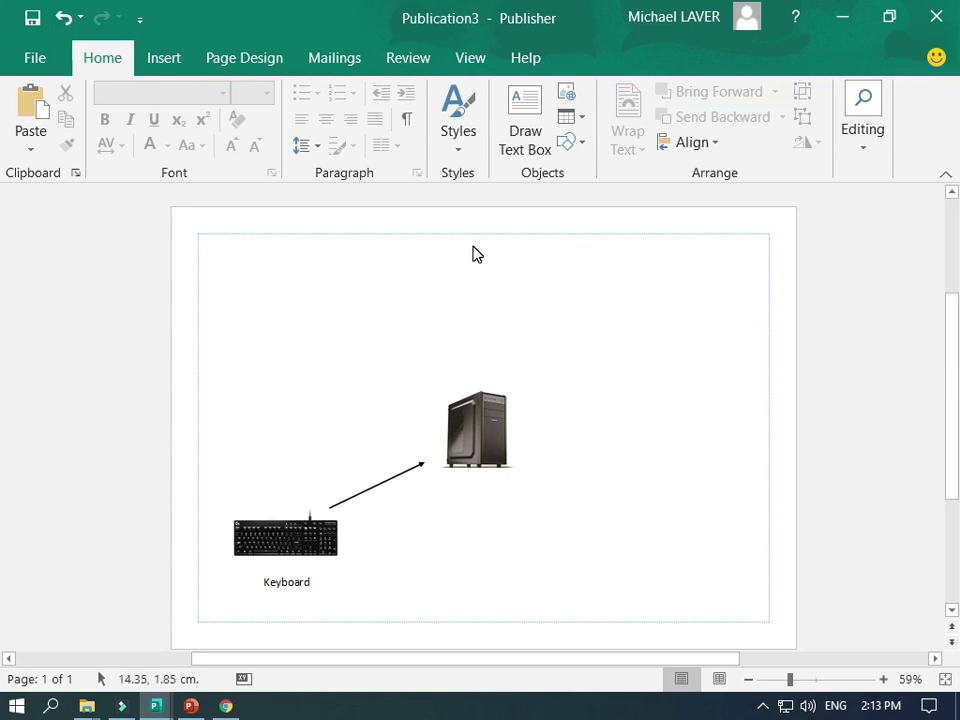
Step: Insert WordArt reading "Inputs & Outputs" in the plain grey gradient style with a dark outline, keeping Arial Black 36 pt bold
{"action": "left_click", "coordinate": [164, 60]}
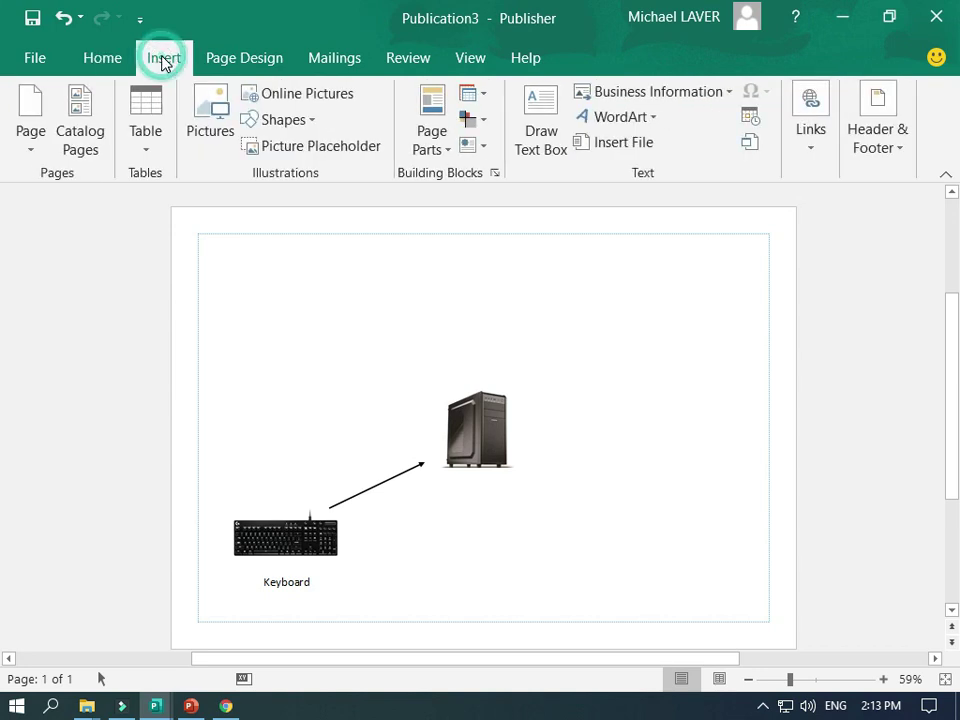
{"action": "left_click", "coordinate": [619, 118]}
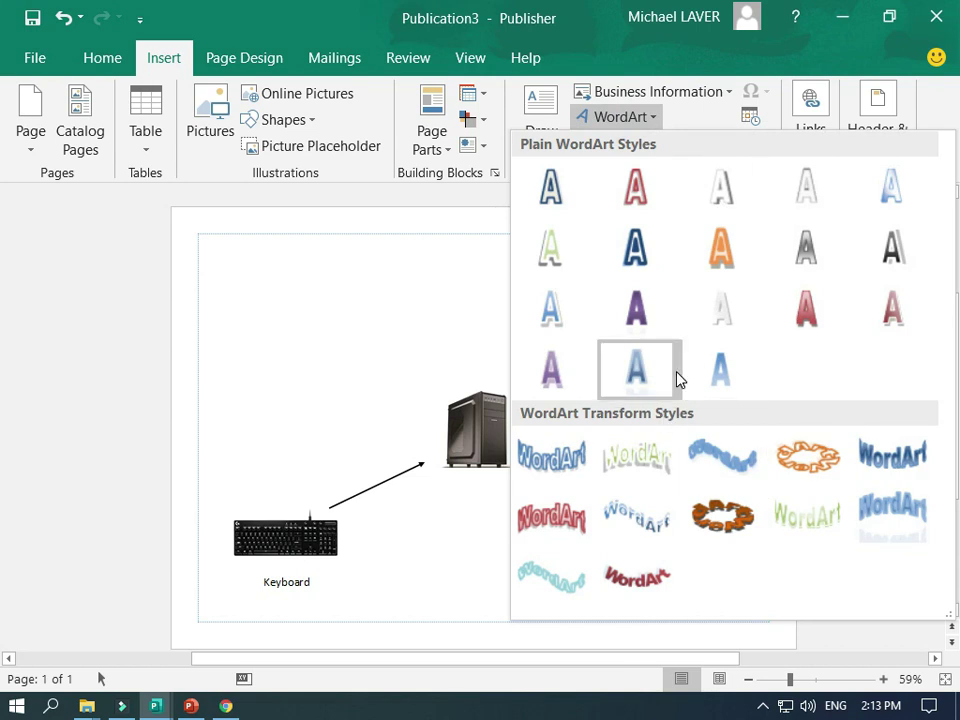
{"action": "left_click", "coordinate": [806, 259]}
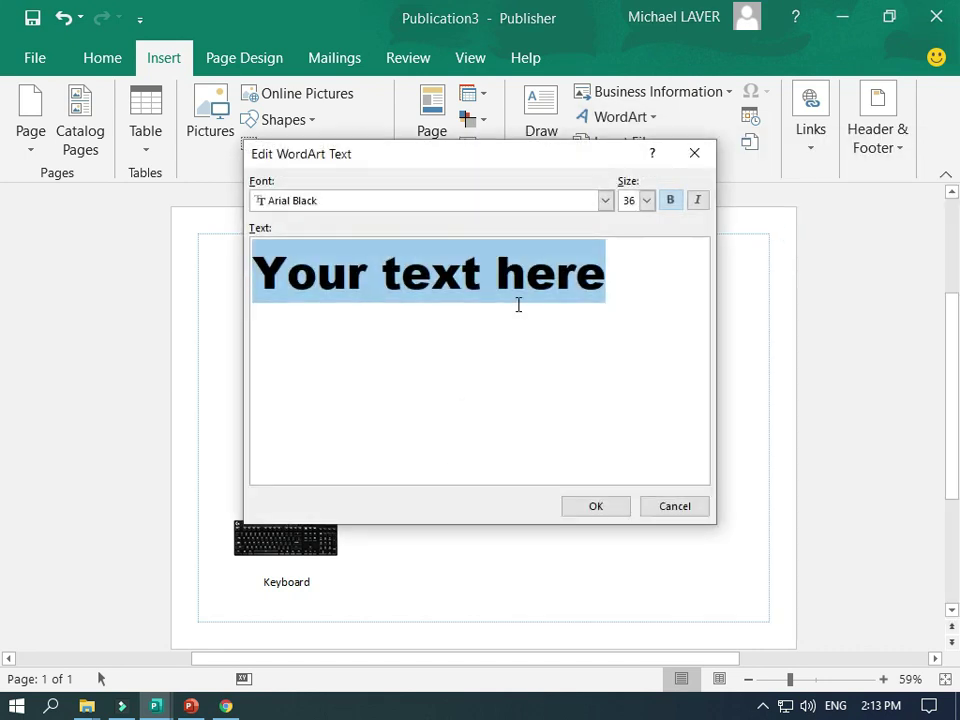
{"action": "type", "text": "Inputs "}
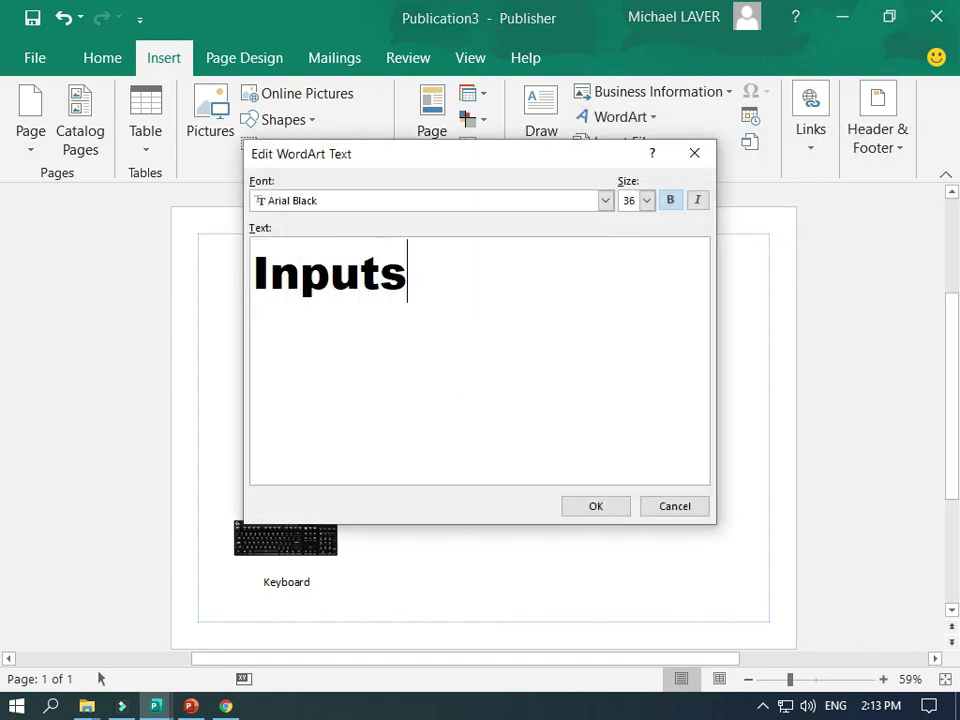
{"action": "type", "text": "& "}
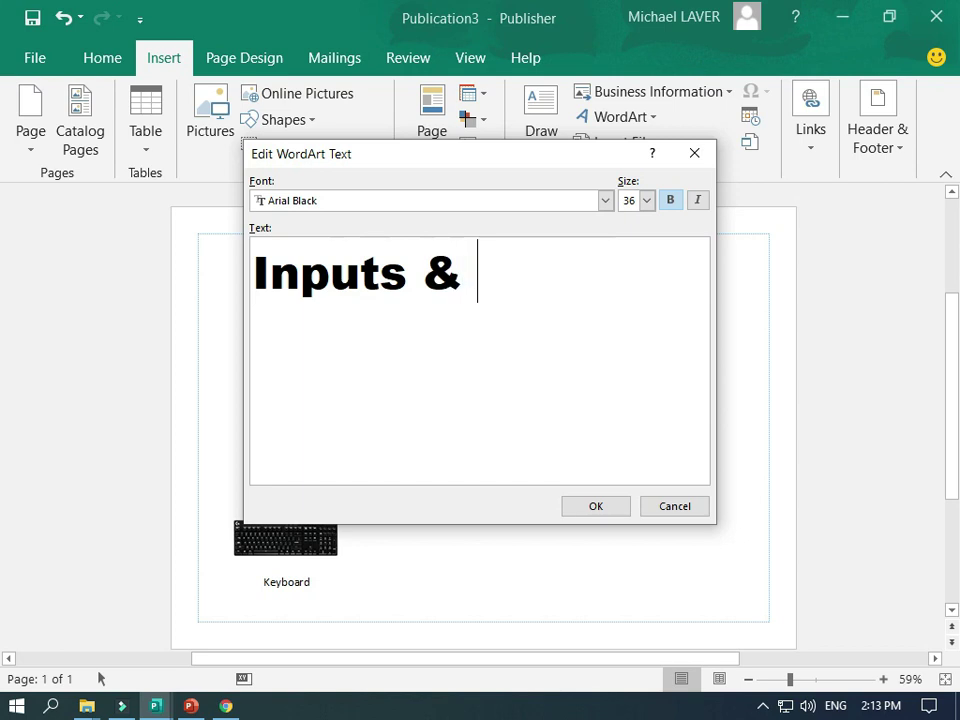
{"action": "type", "text": "Outputs"}
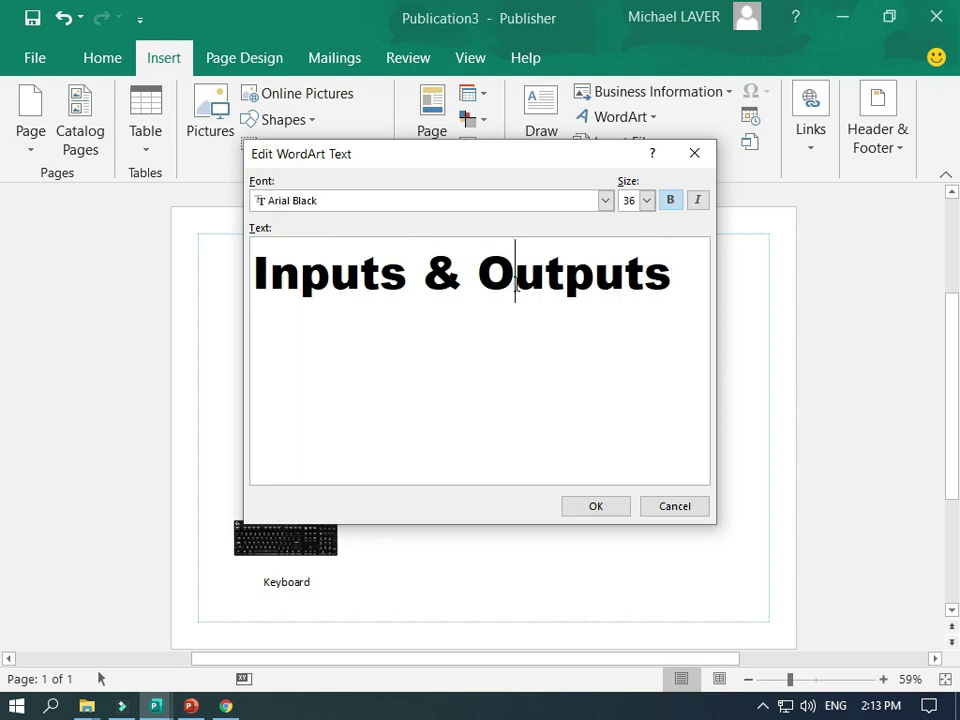
{"action": "left_click_drag", "start_coordinate": [514, 275], "coordinate": [492, 290]}
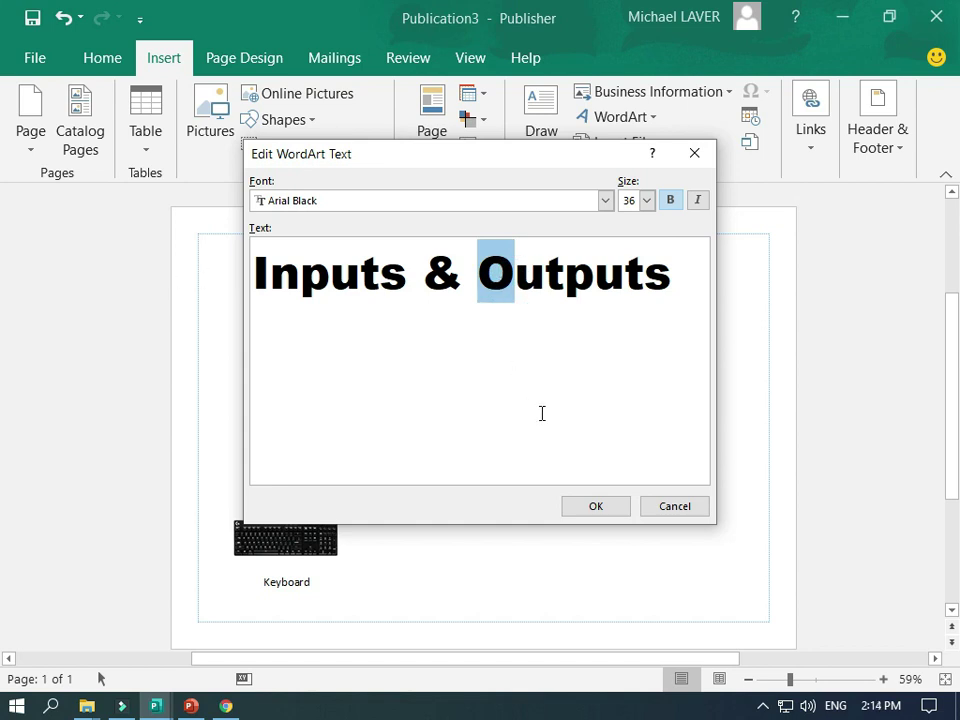
{"action": "left_click", "coordinate": [593, 507]}
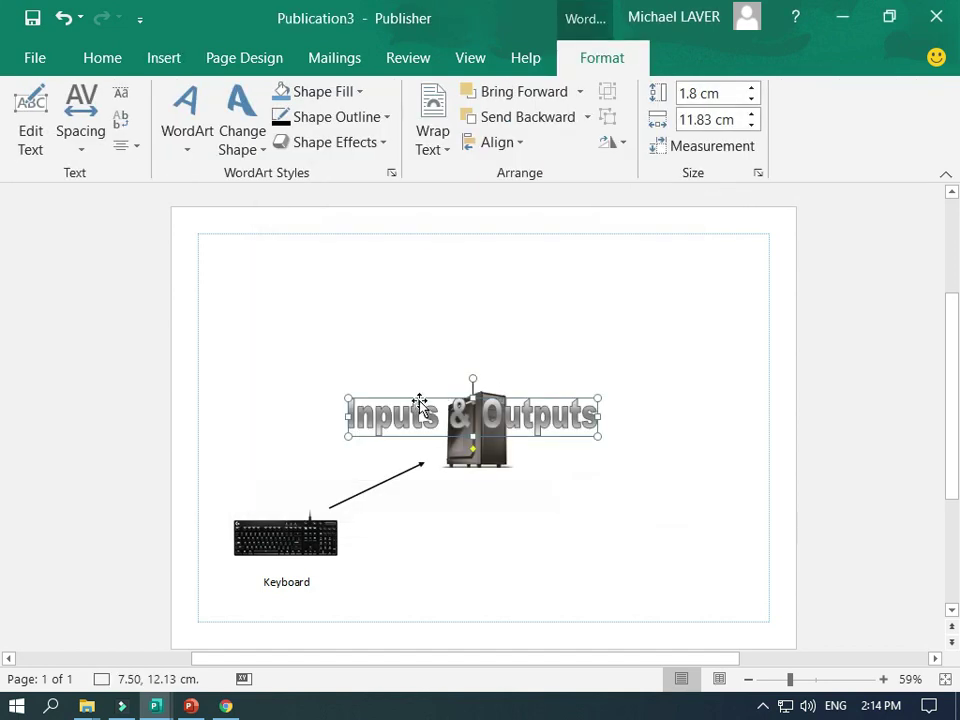
Step: Move the WordArt title to the top of the page and nudge it left to a horizontal position of about 9.20 cm
{"action": "left_click_drag", "start_coordinate": [423, 400], "coordinate": [440, 240]}
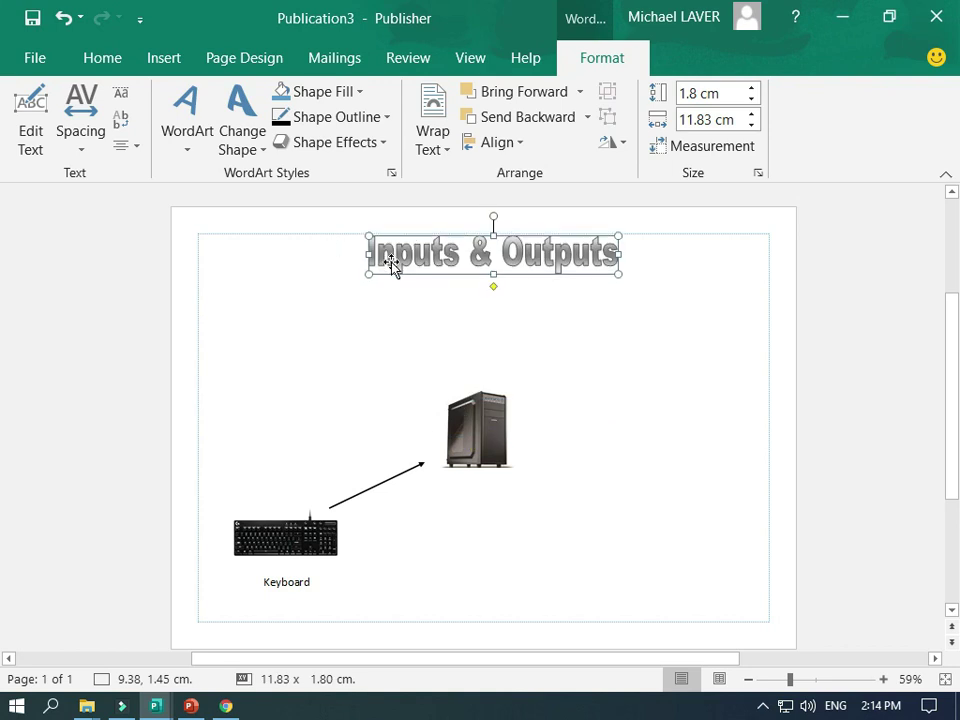
{"action": "key", "text": "Left"}
{"action": "key", "text": "Left"}
{"action": "key", "text": "Left"}
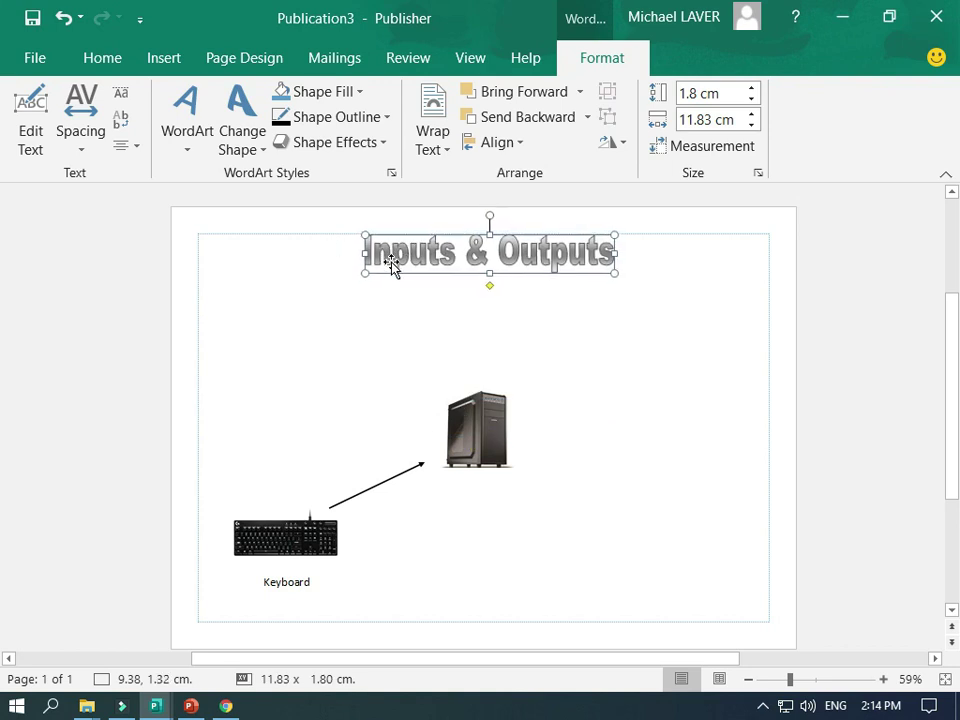
{"action": "key", "text": "Left"}
Step: Adjust the title's height on the page until its upper edge sits on the top margin guide at 1.27 cm, and deselect it
{"action": "key", "text": "Up"}
{"action": "key", "text": "Up"}
{"action": "key", "text": "Up"}
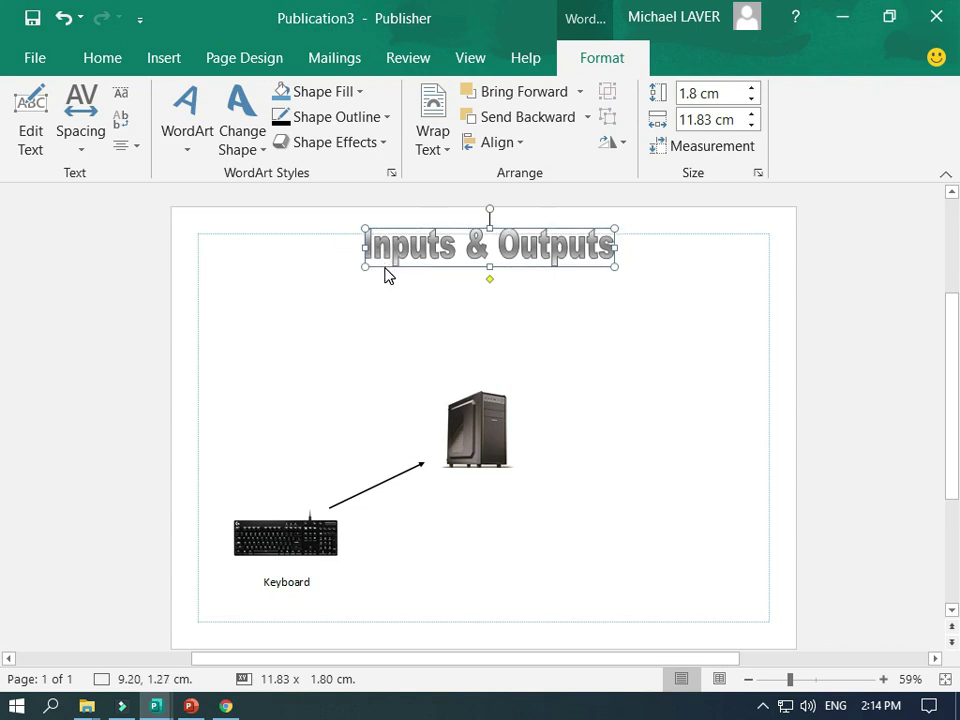
{"action": "key", "text": "Up"}
{"action": "key", "text": "Up"}
{"action": "key", "text": "Up"}
{"action": "key", "text": "Up"}
{"action": "key", "text": "Up"}
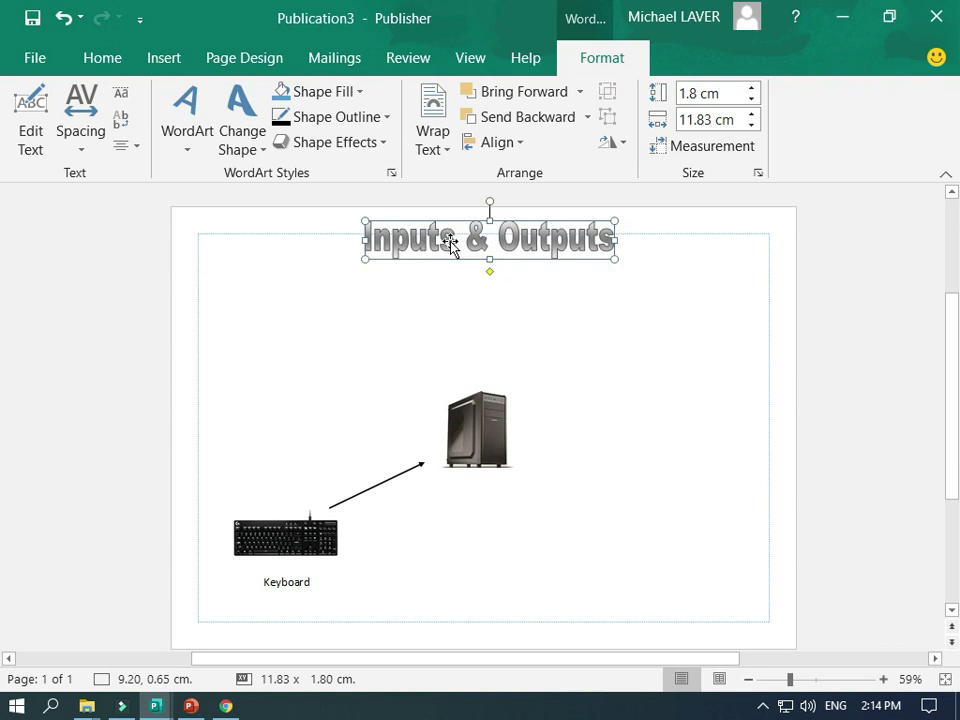
{"action": "key", "text": "Down"}
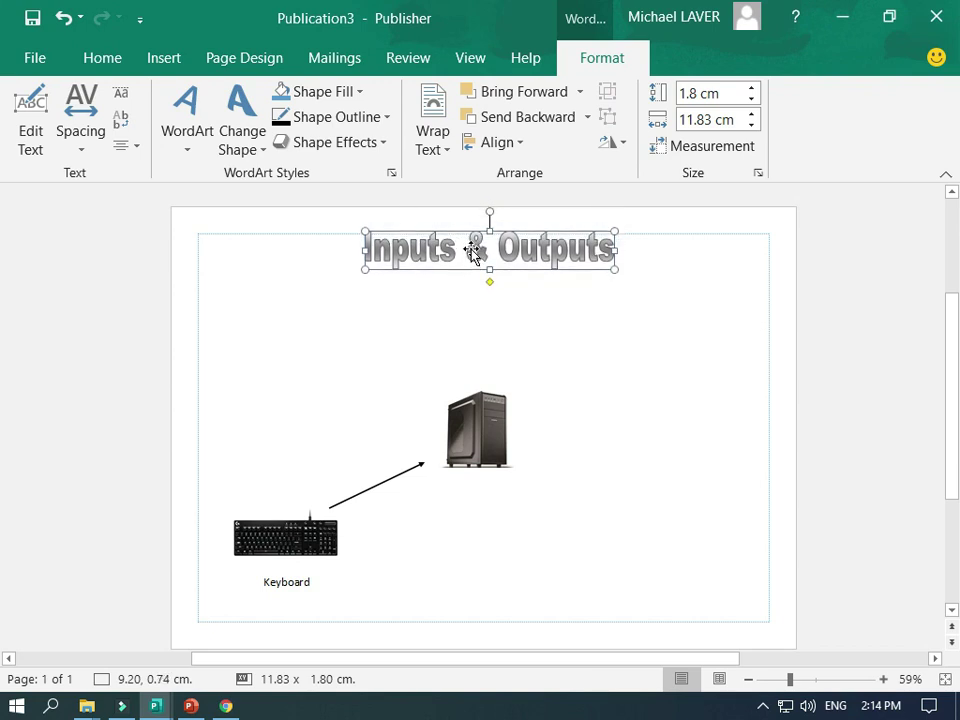
{"action": "key", "text": "Down"}
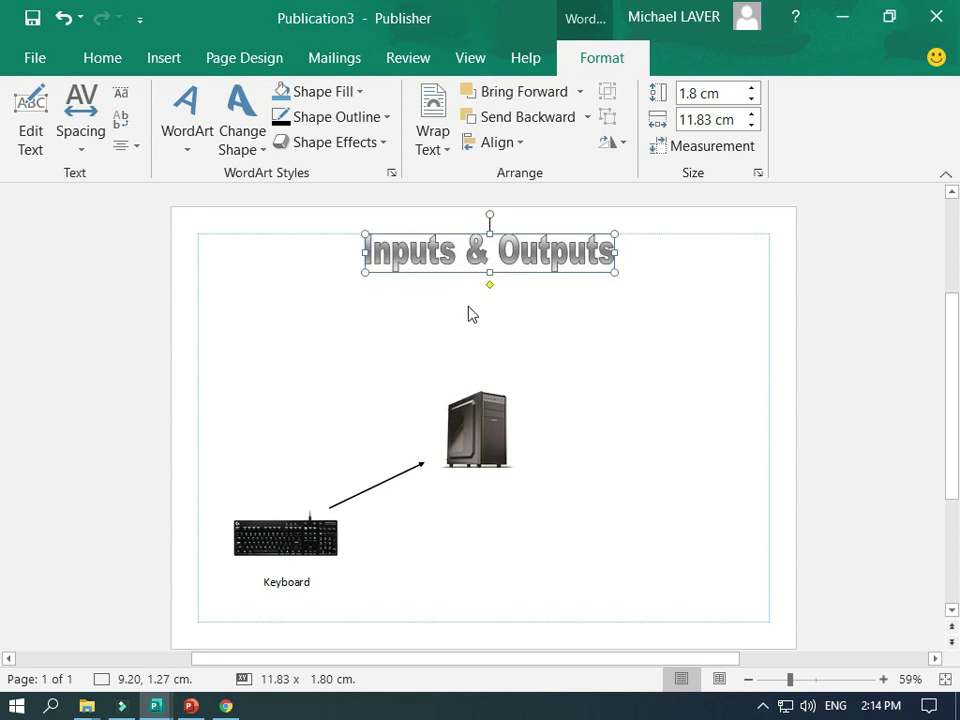
{"action": "left_click", "coordinate": [366, 338]}
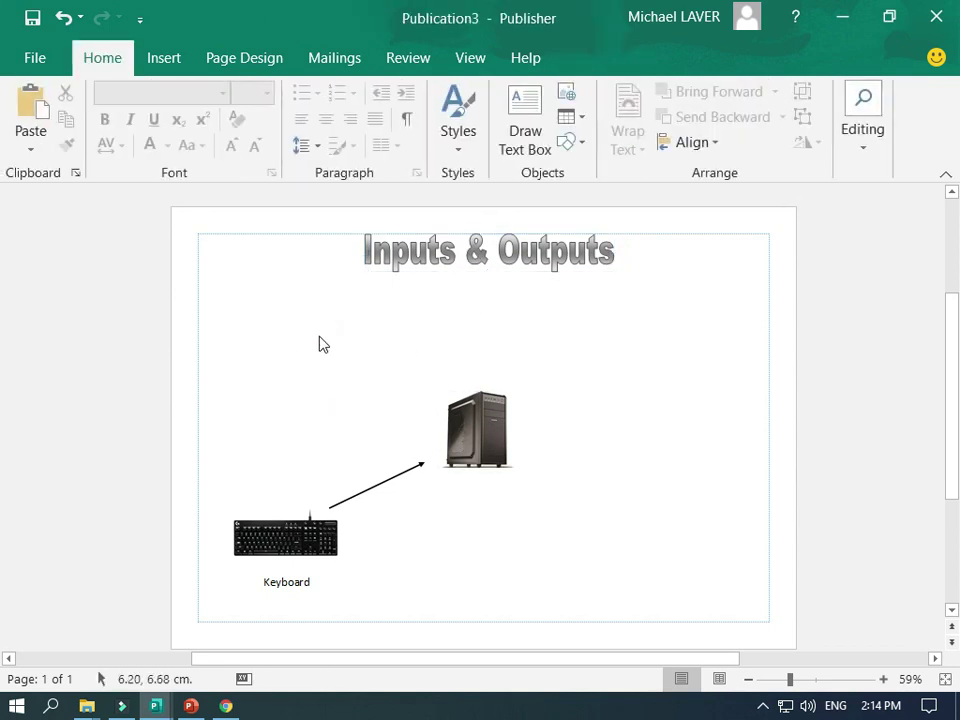